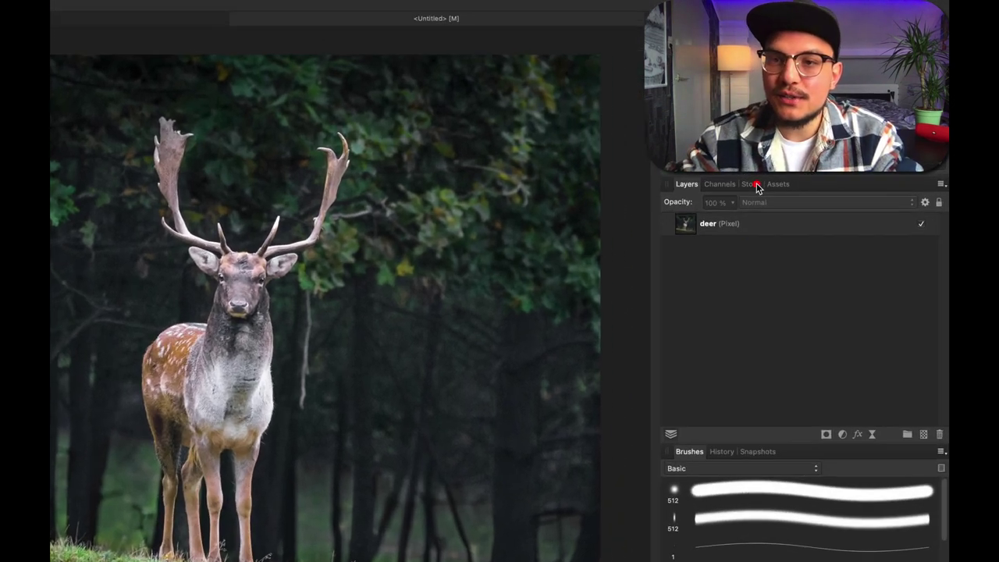
- Review the deer photos offered by the Pixabay stock source and return to the document's layers
click(754, 185)
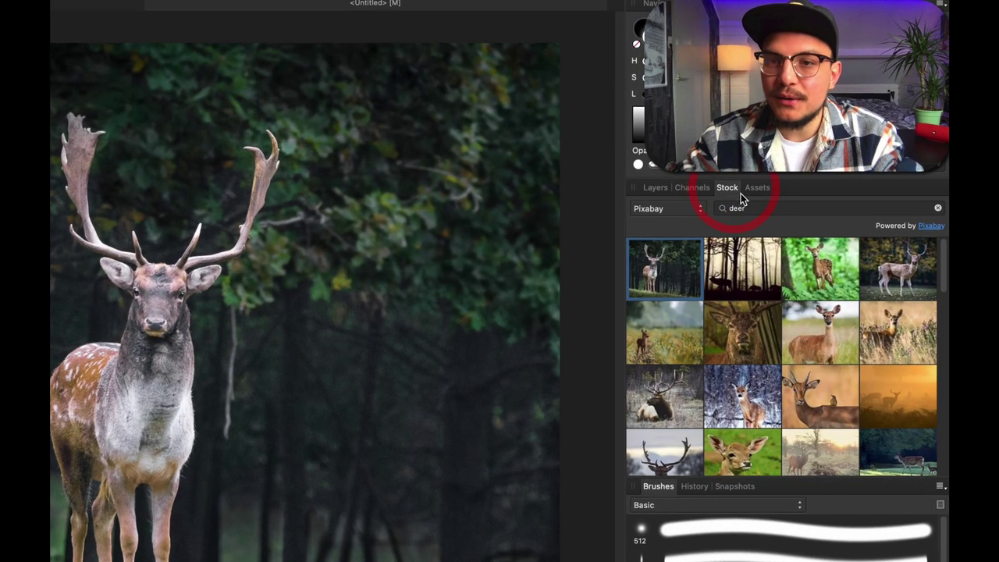
click(665, 208)
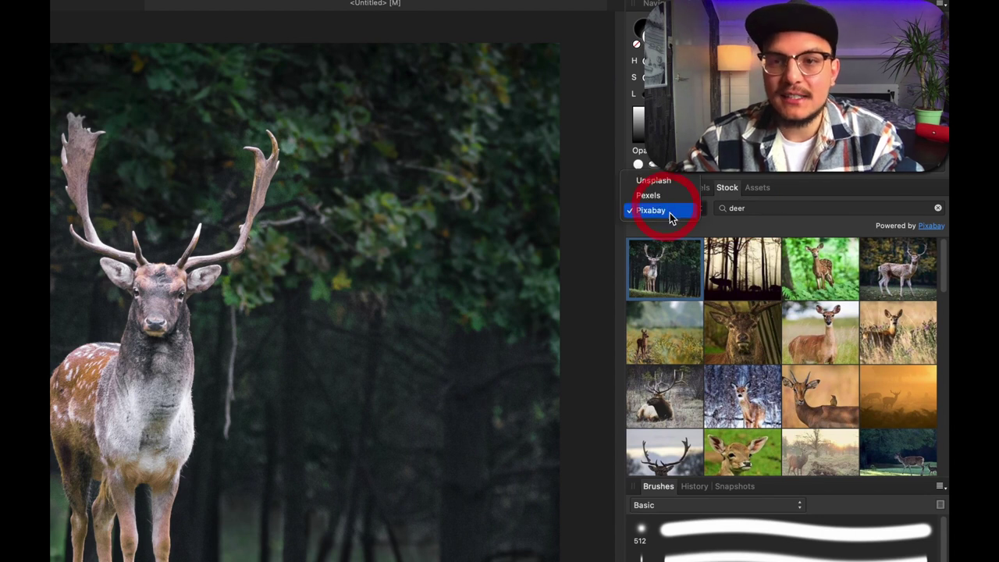
click(667, 210)
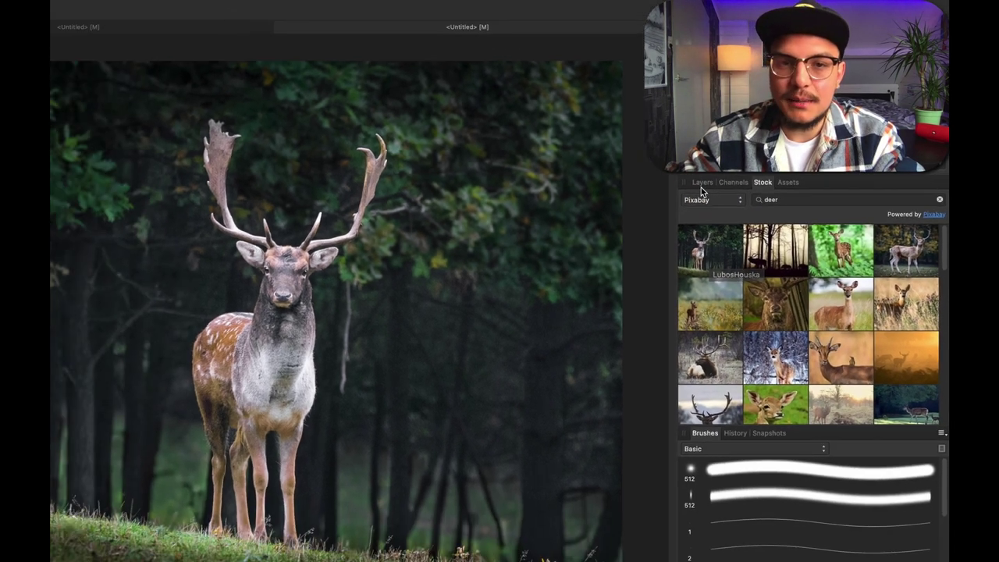
click(655, 187)
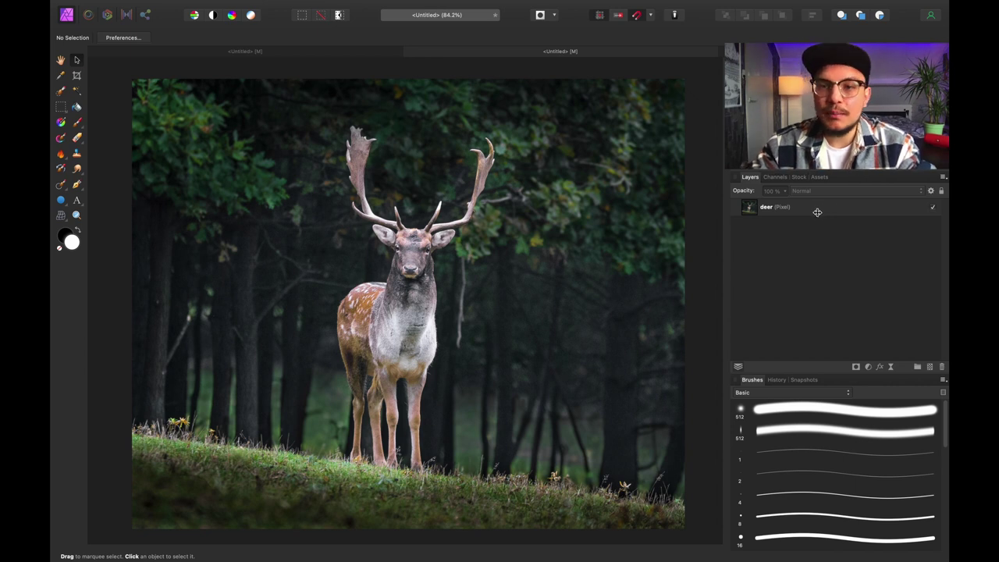
- Duplicate the deer photo layer and deselect the copy
click(816, 211)
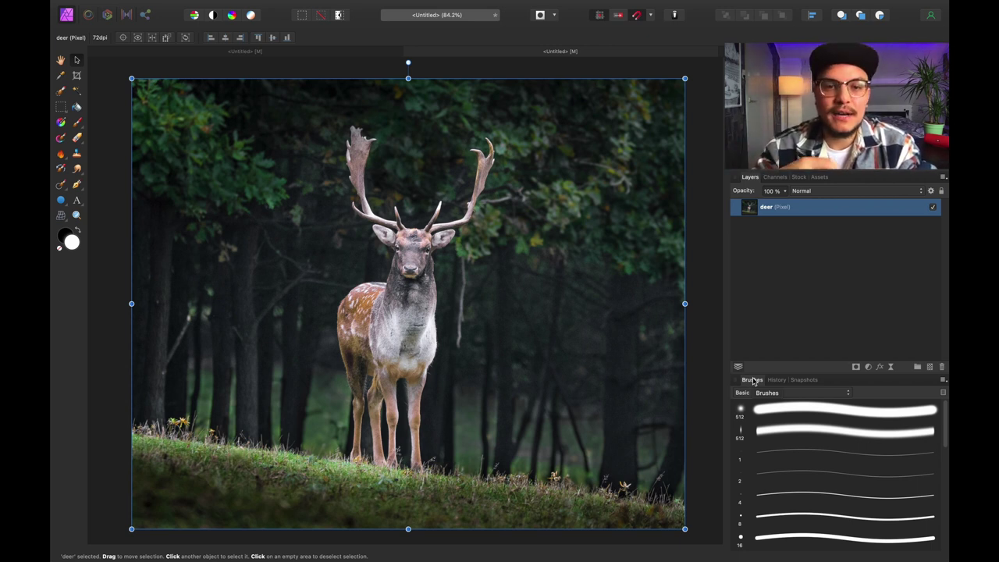
key(super+j)
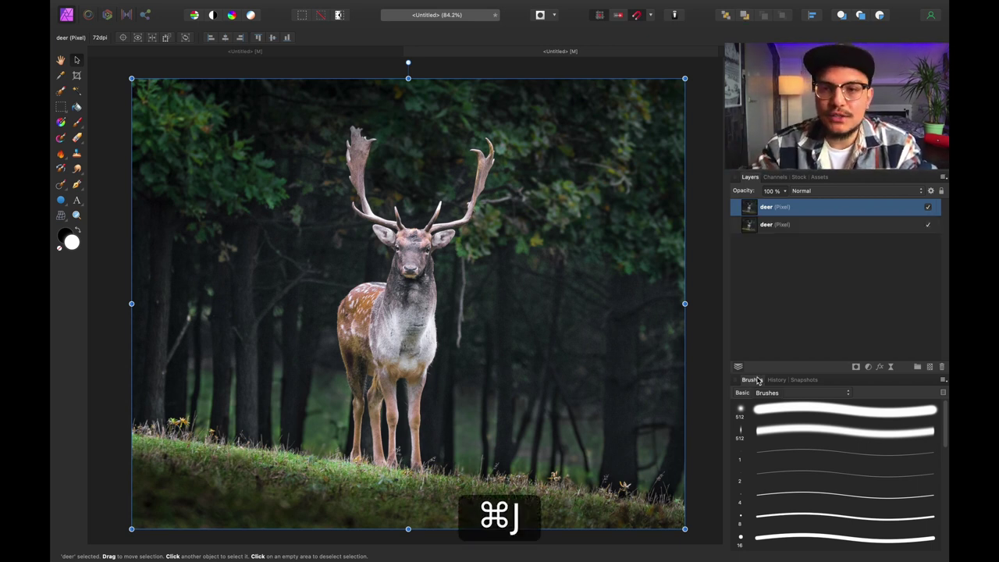
click(790, 263)
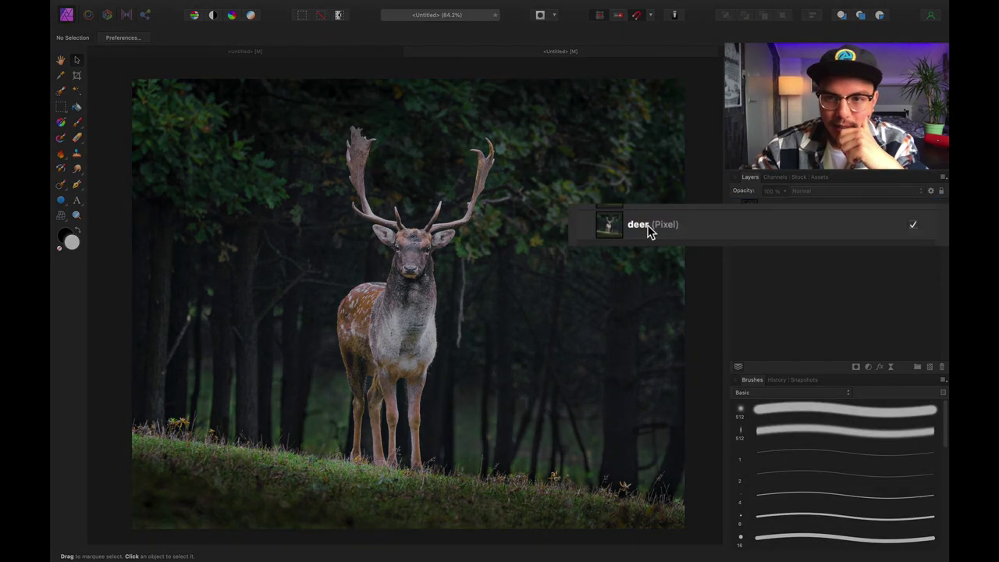
- Rename the lower deer layer "original" and select the upper deer layer
double_click(770, 224)
text(oprogi)
key(BackSpace)
key(BackSpace)
key(BackSpace)
key(BackSpace)
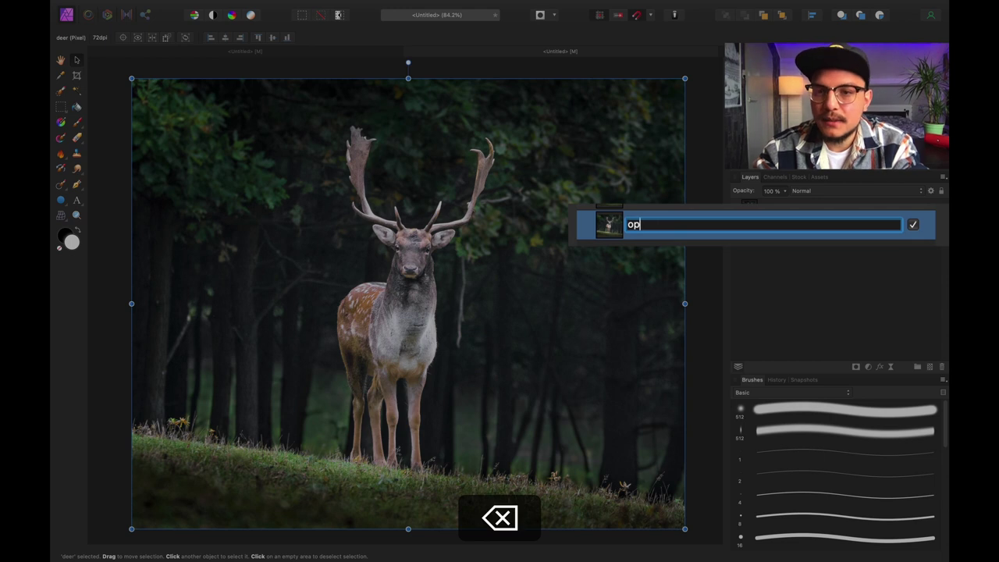
key(BackSpace)
text(rig)
key(Return)
click(814, 237)
click(802, 207)
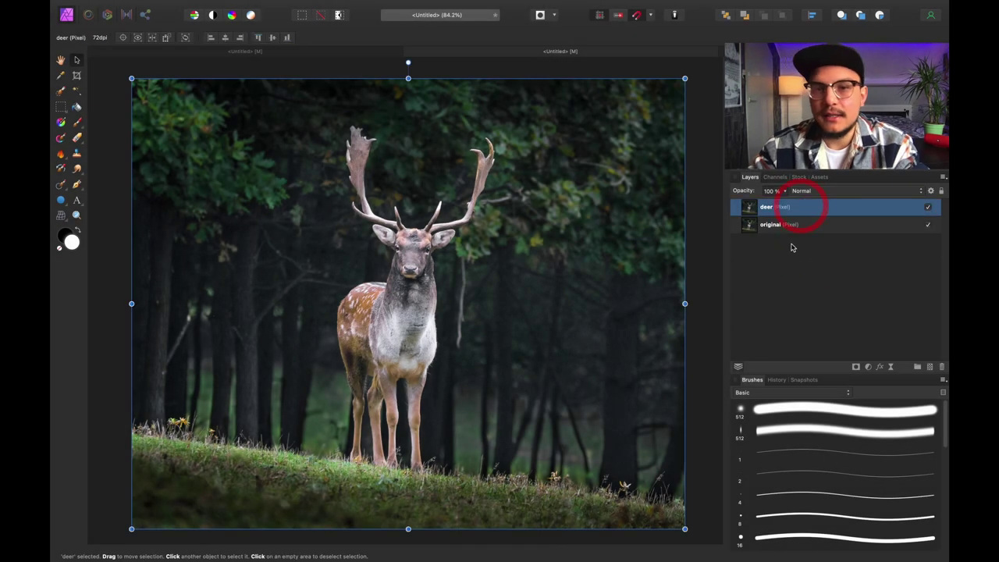
- Show the selected deer layer's channels and look through the list of available studio panels
click(776, 177)
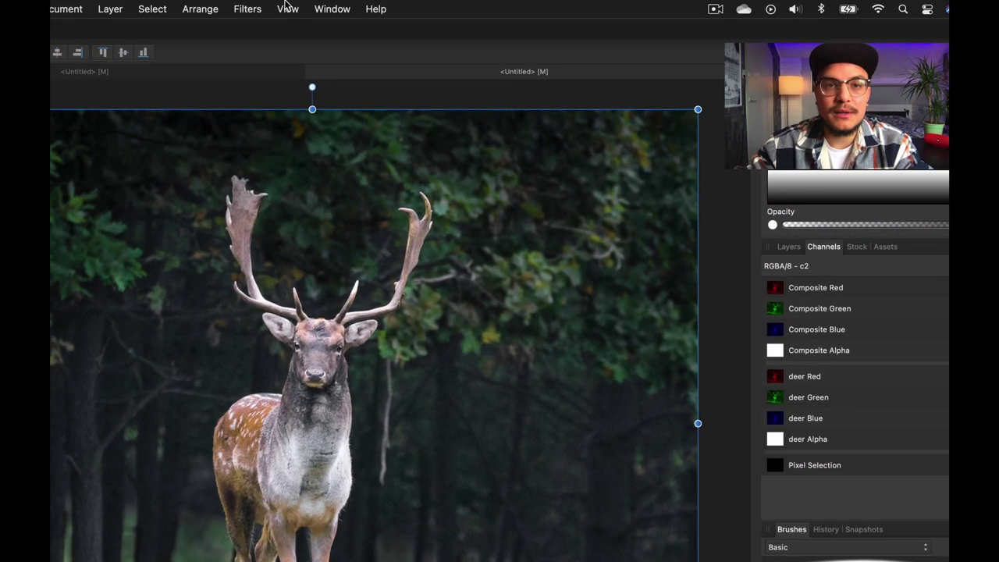
click(286, 9)
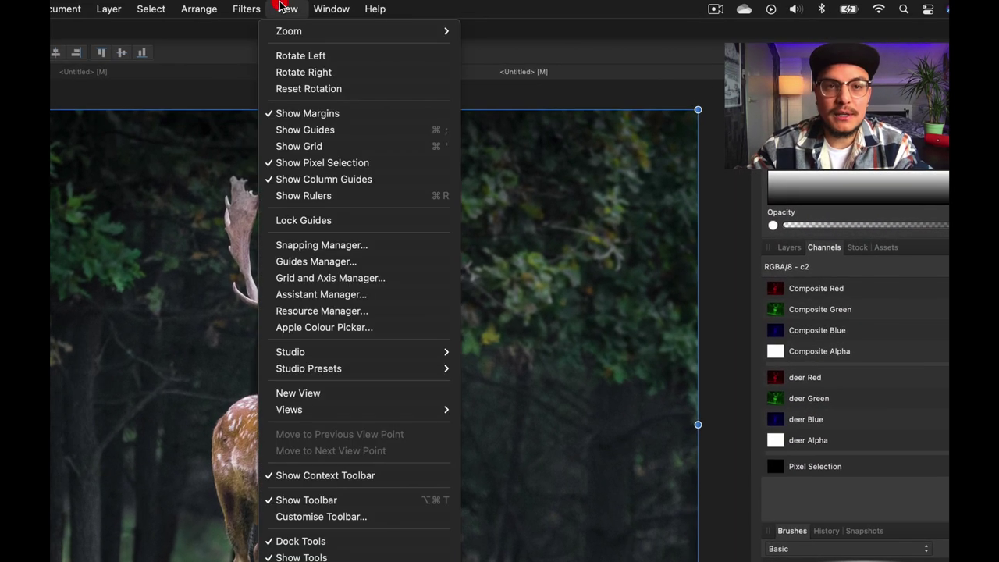
mouse_move(320, 373)
mouse_move(330, 355)
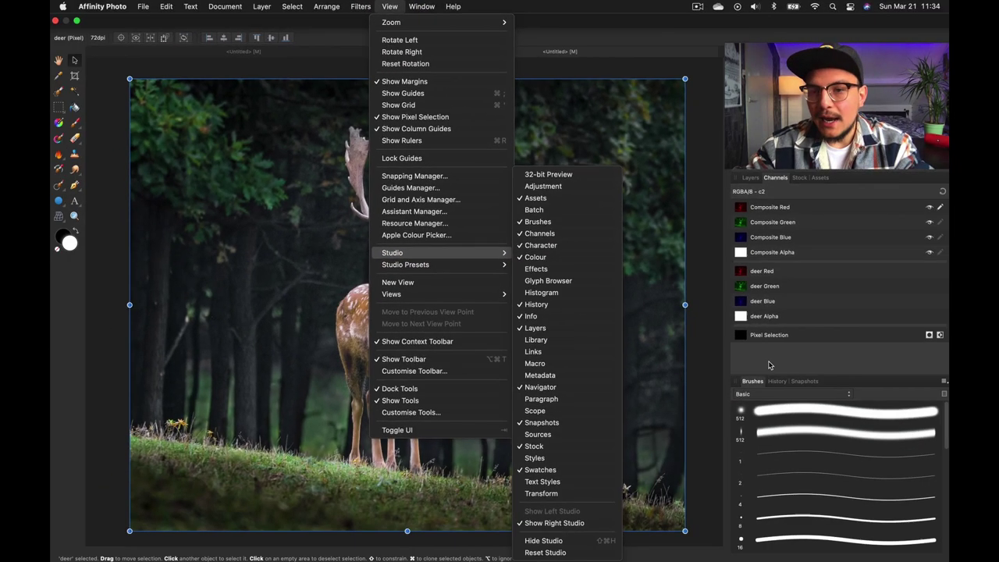
click(812, 499)
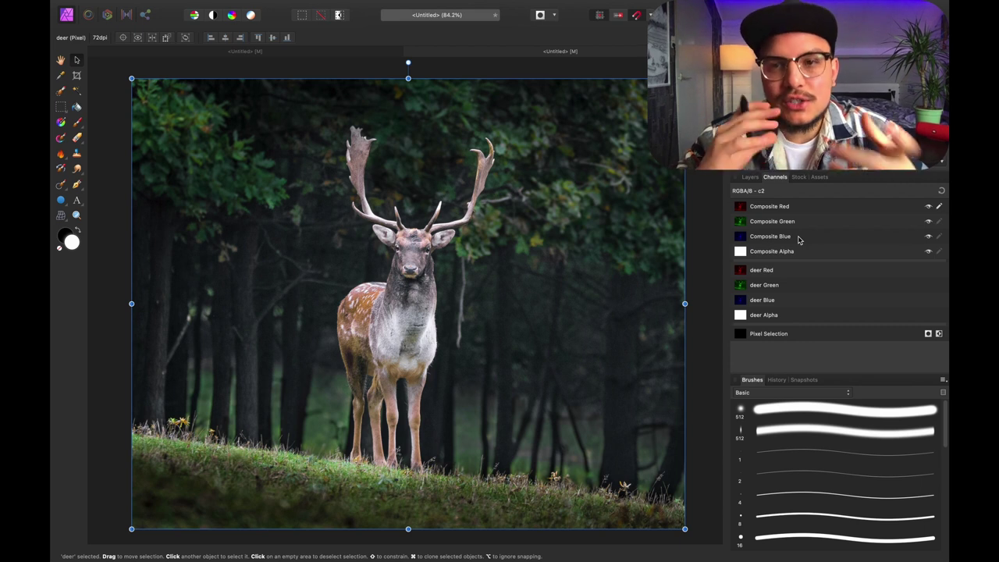
- Isolate the composite red channel so that only it is visible and editable
alt+click(769, 207)
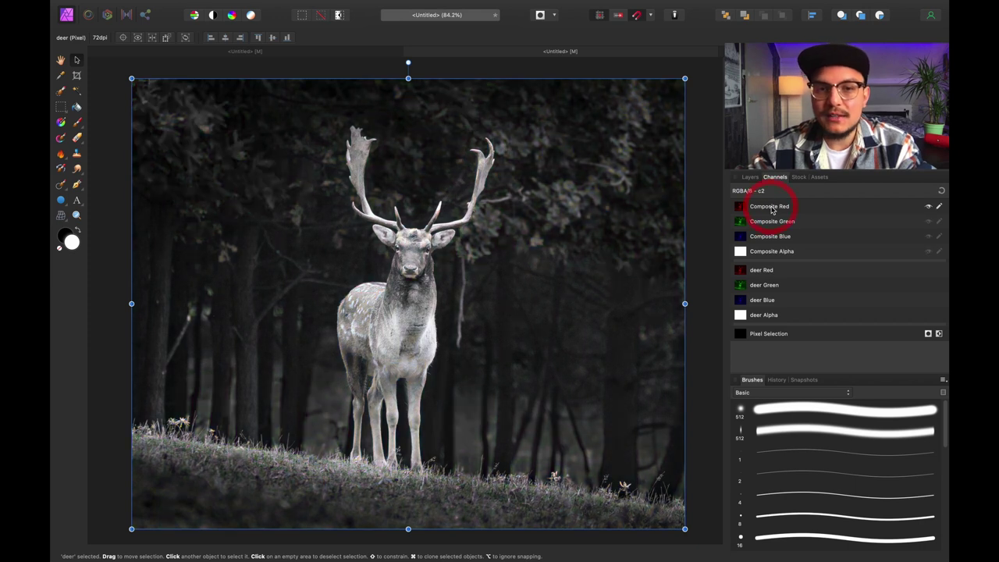
click(928, 206)
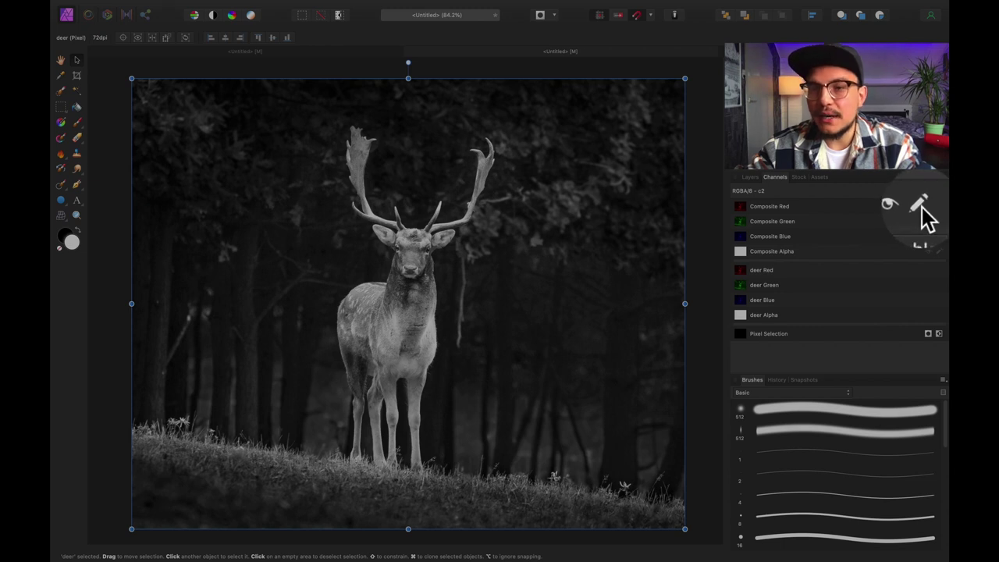
click(939, 207)
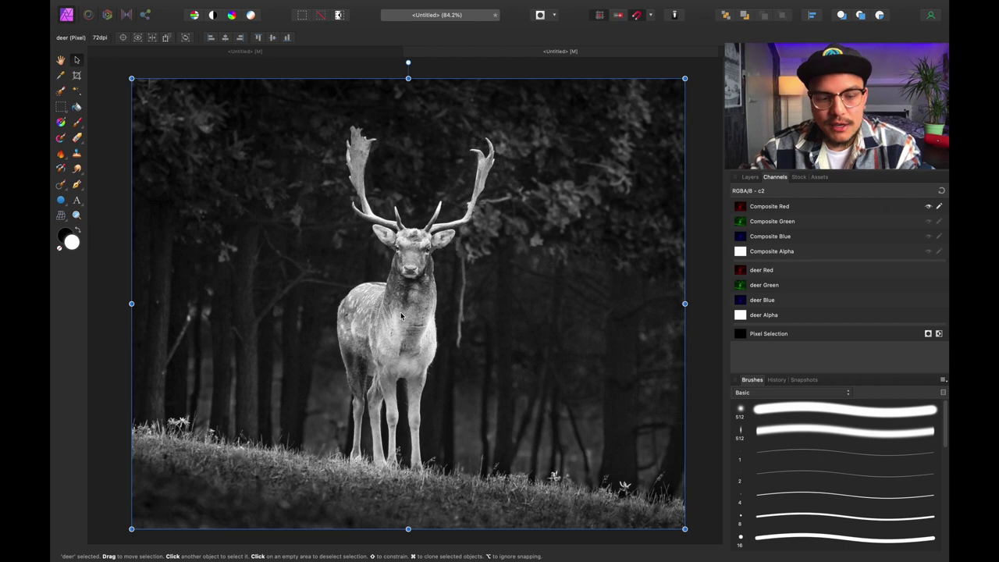
- Try to offset only the red channel by moving the deer layer slightly sideways, and reset the channels to full colour
key(shift)
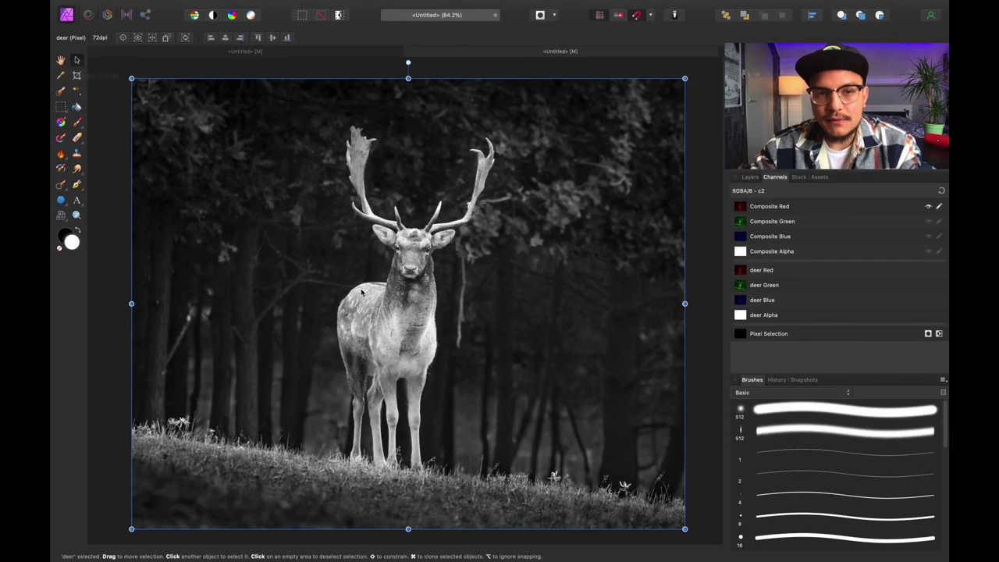
key(shift)
drag(361, 291, 367, 291)
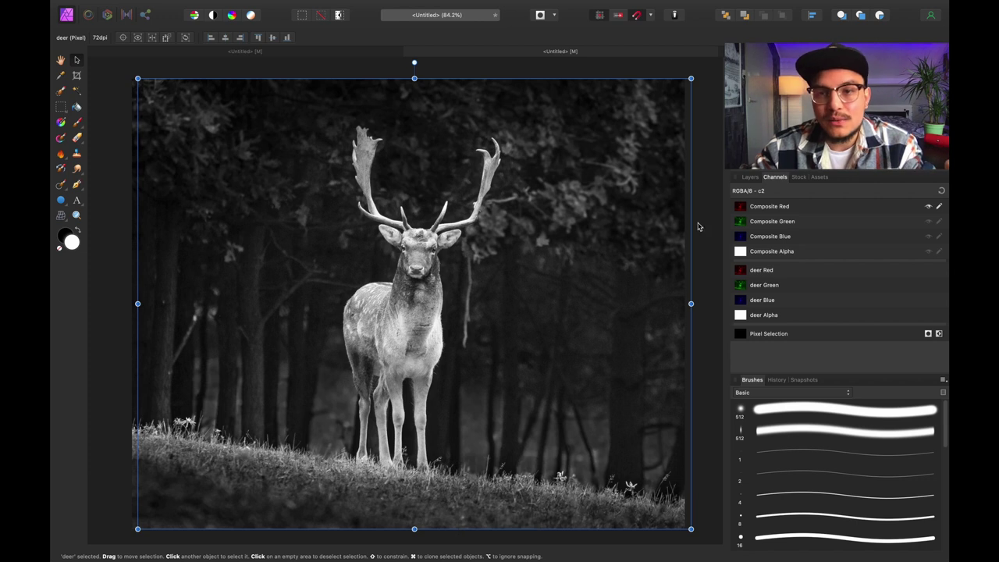
click(942, 192)
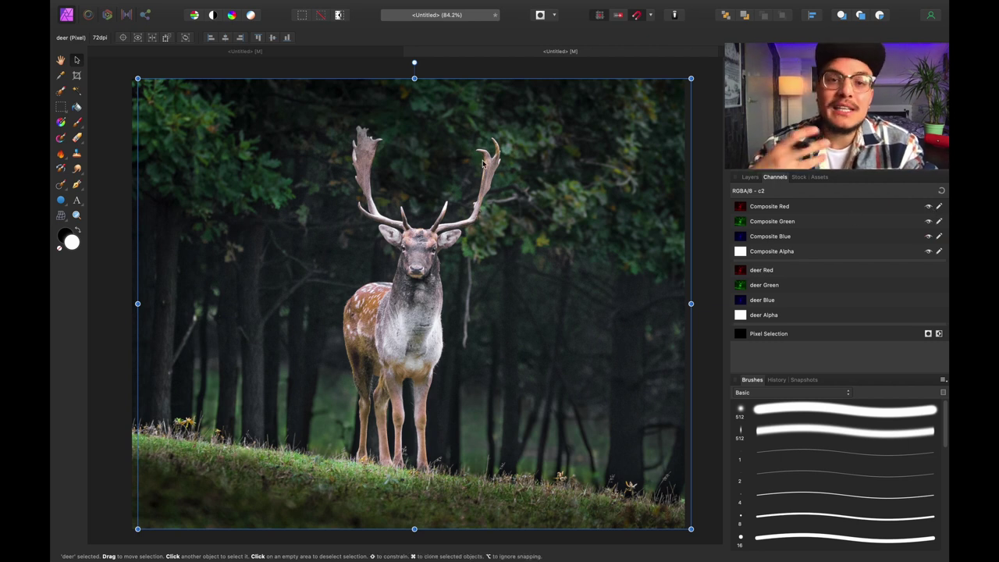
- Inspect the edges of the shifted photo, fit it in view and undo the horizontal move of the deer layer
scroll(482, 163, right, 5)
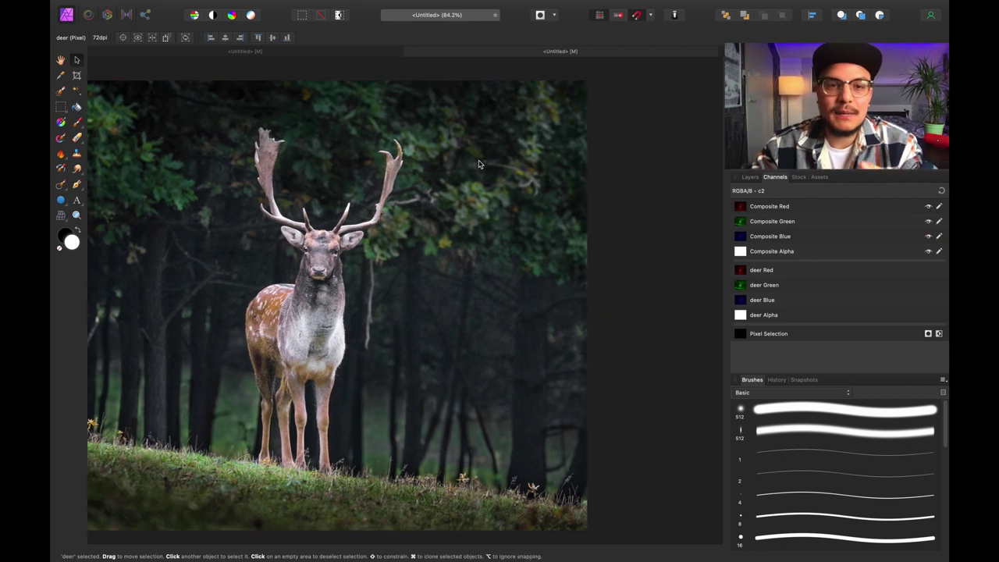
scroll(483, 163, left, 5)
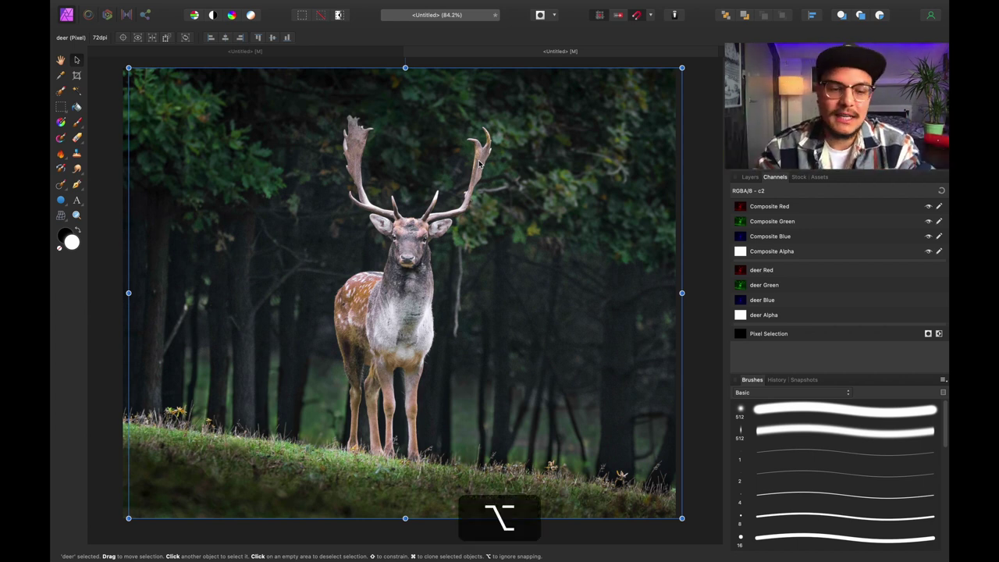
key(alt+super+0)
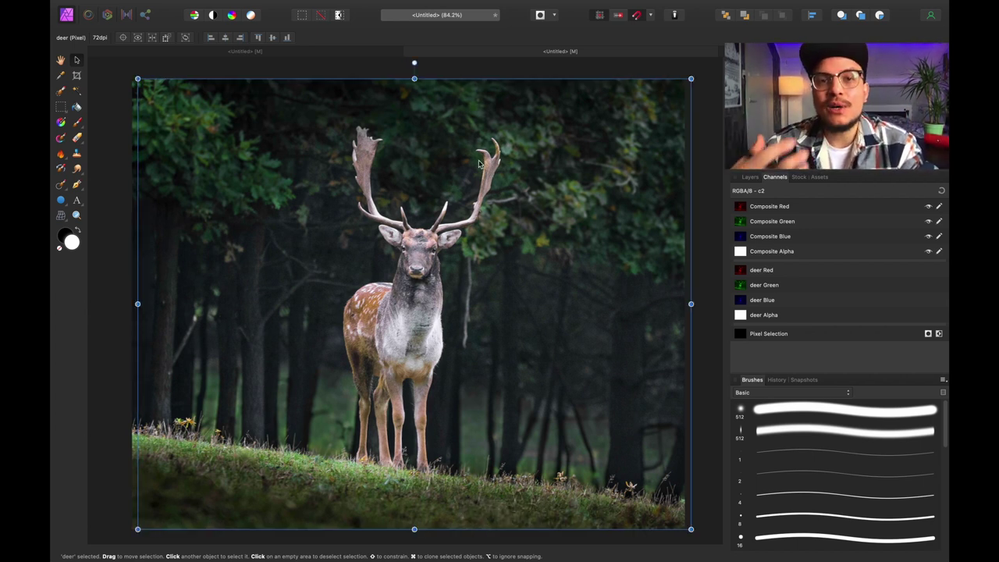
key(super)
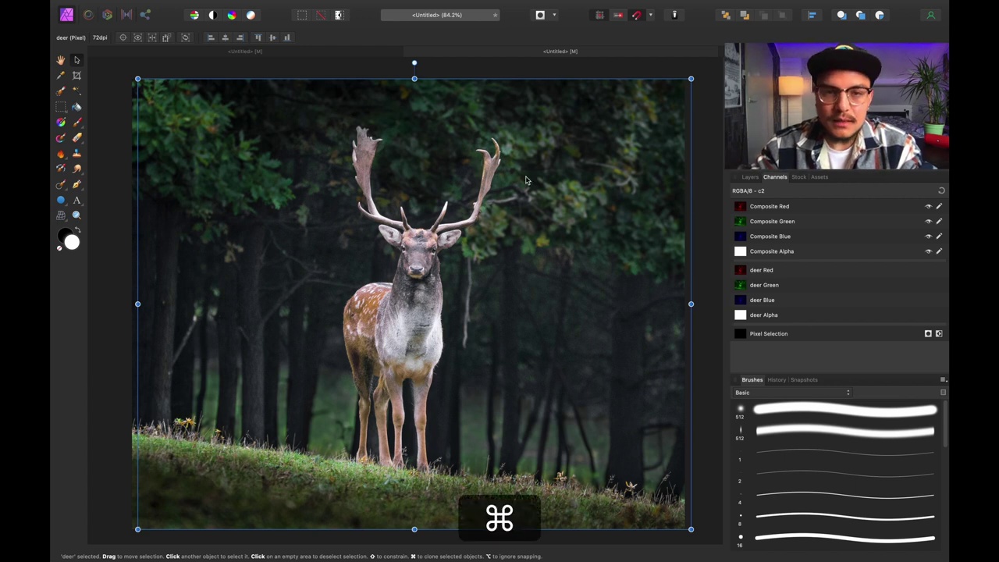
key(super+z)
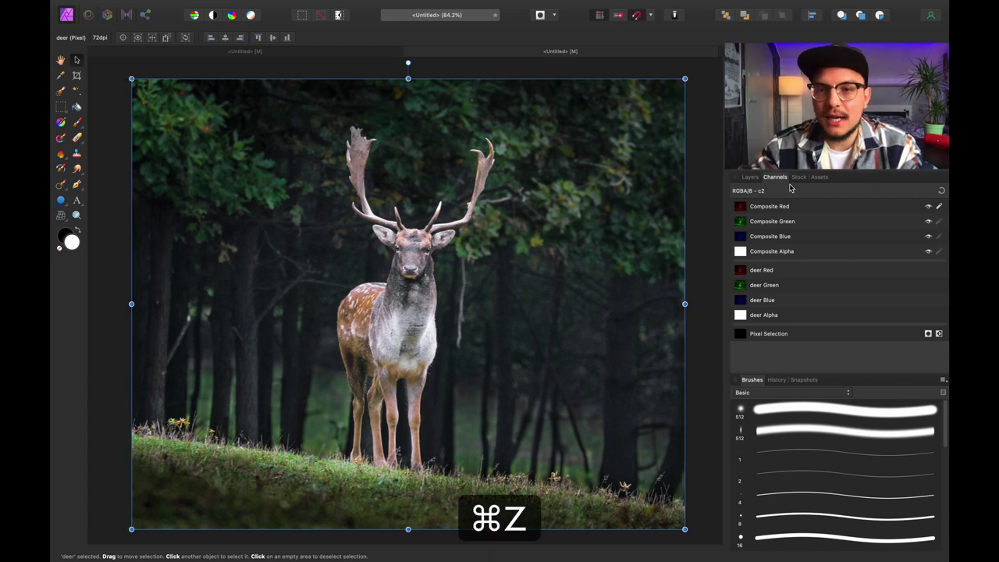
- Isolate the composite red channel and shift it sideways with the Shear filter, offsetting both ends of the vertical line by the same small amount
click(775, 207)
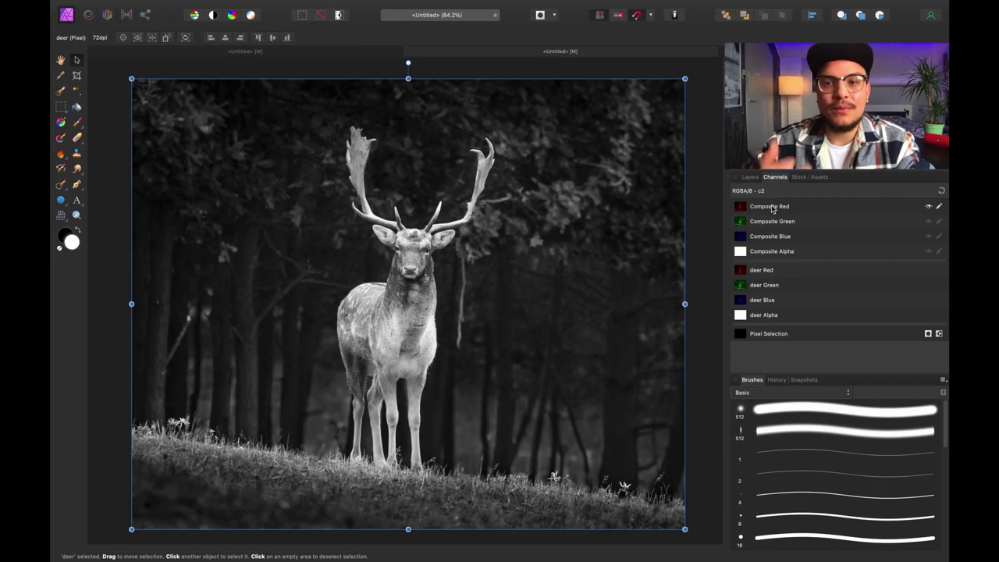
click(748, 177)
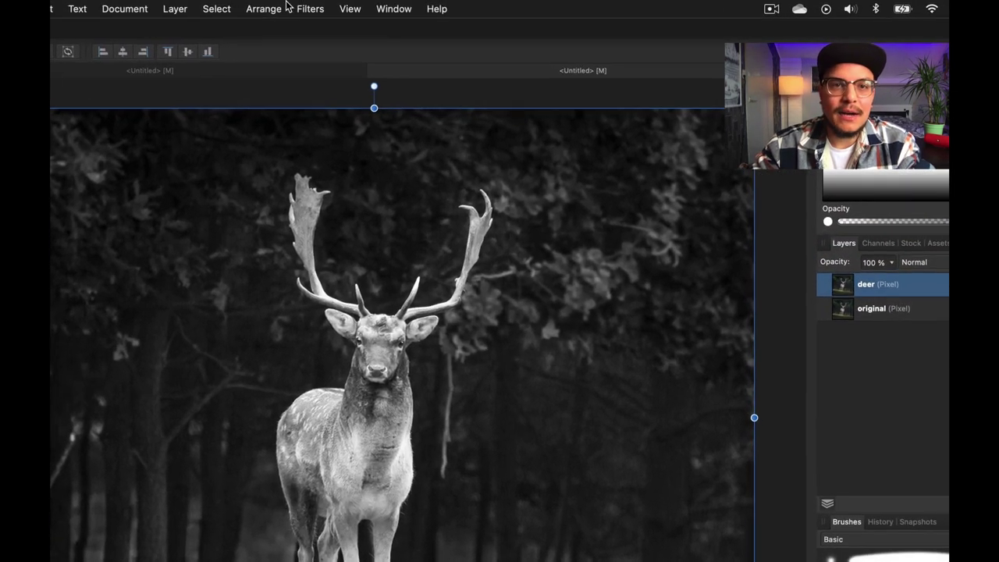
click(357, 5)
mouse_move(316, 86)
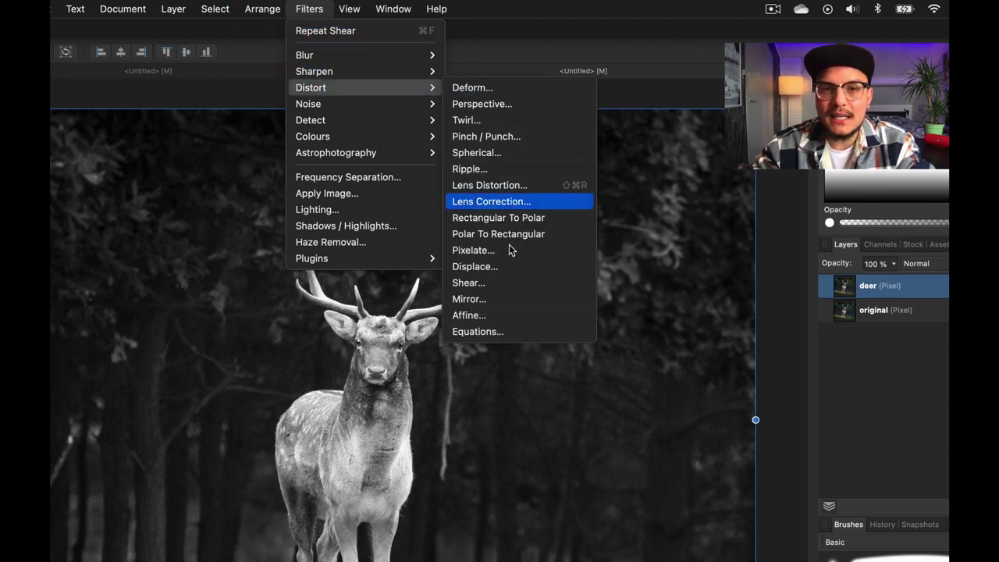
click(481, 285)
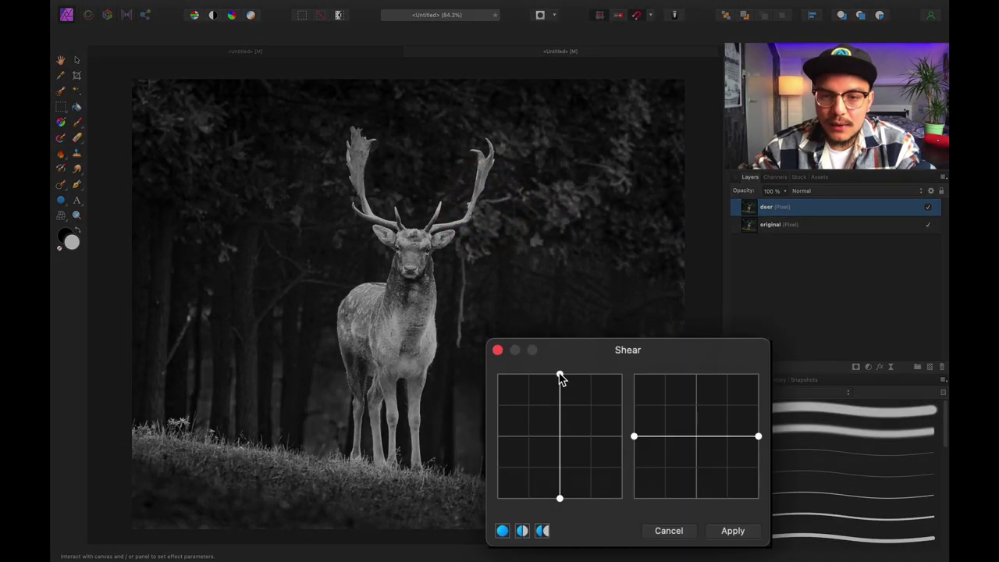
drag(560, 377, 561, 377)
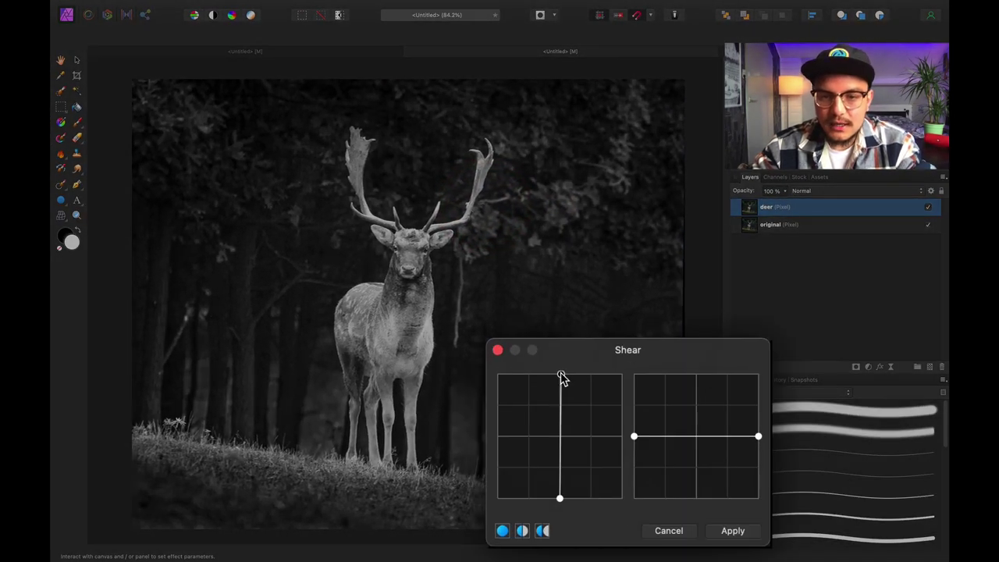
drag(559, 501, 586, 508)
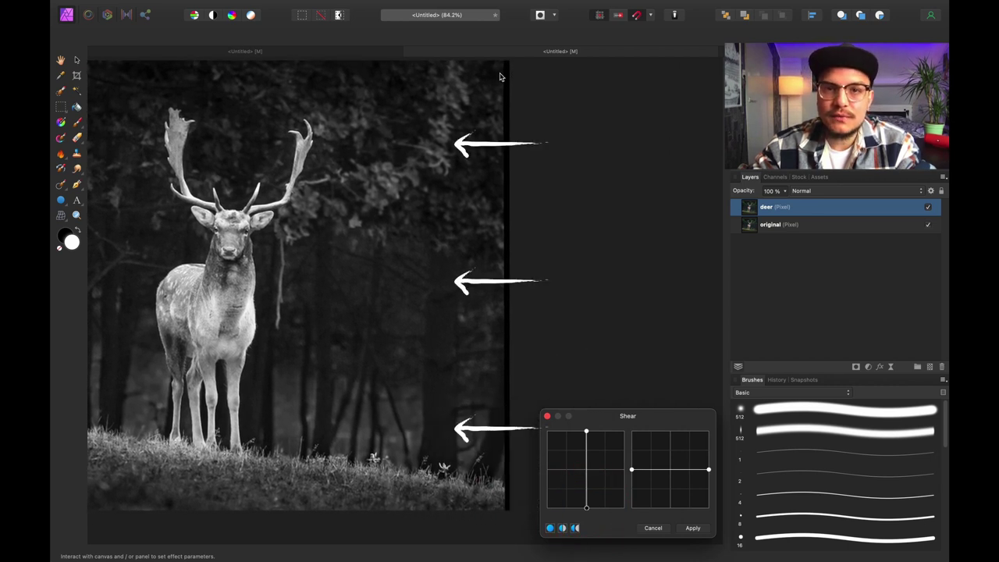
click(692, 529)
key(super+0)
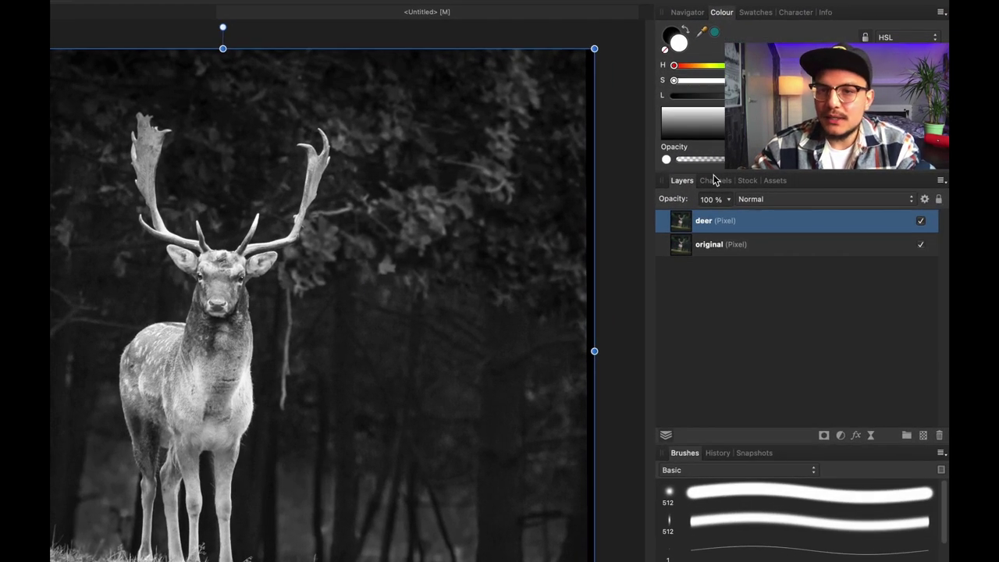
- Reset the channels to full colour, return to the layers and undo the Shear filter on the deer layer
click(714, 180)
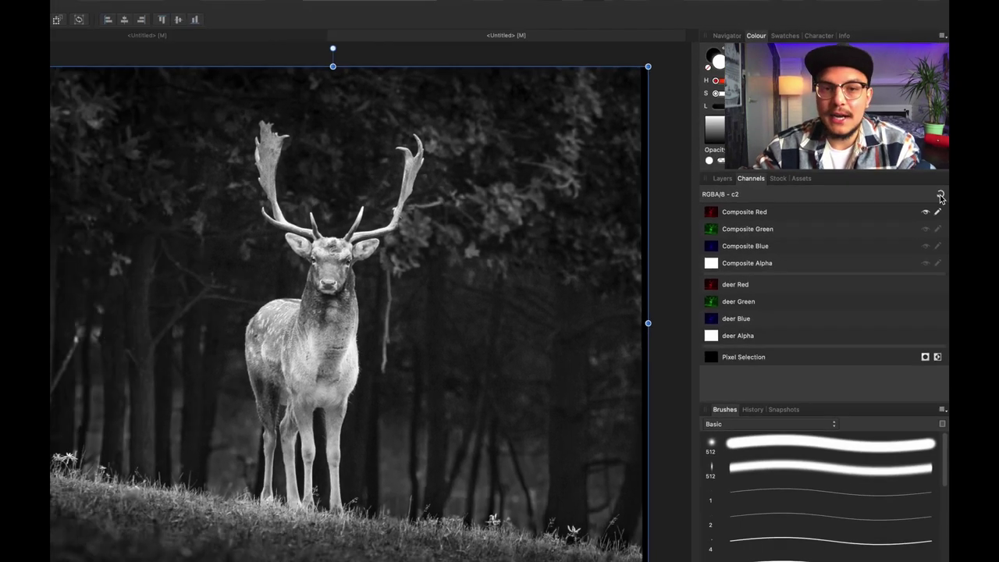
click(939, 200)
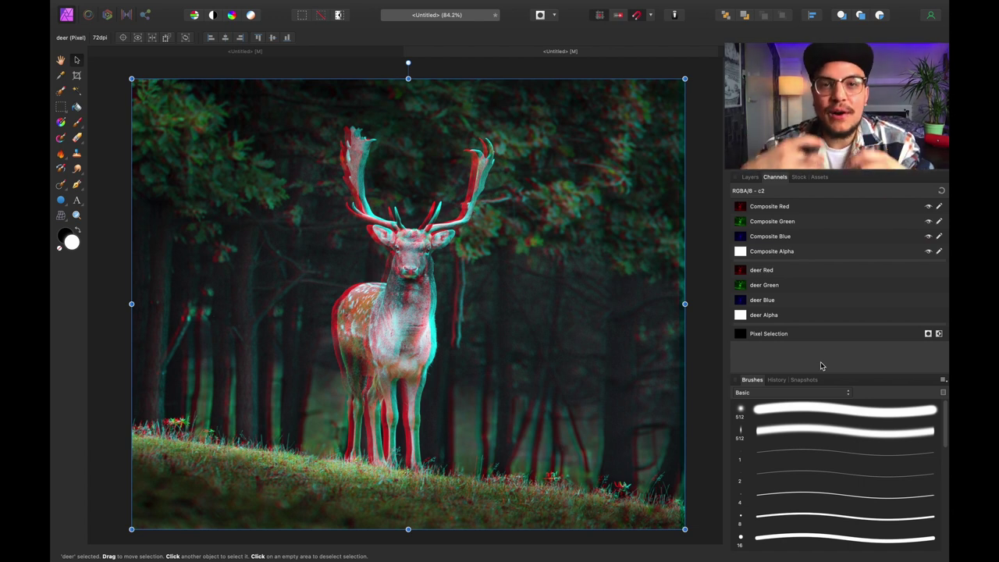
click(749, 177)
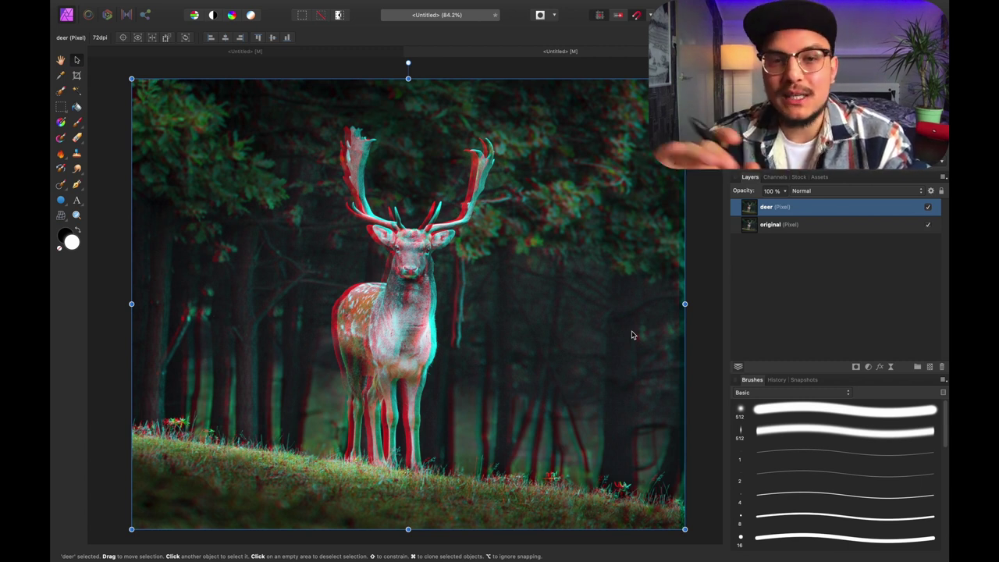
key(super)
key(super+z)
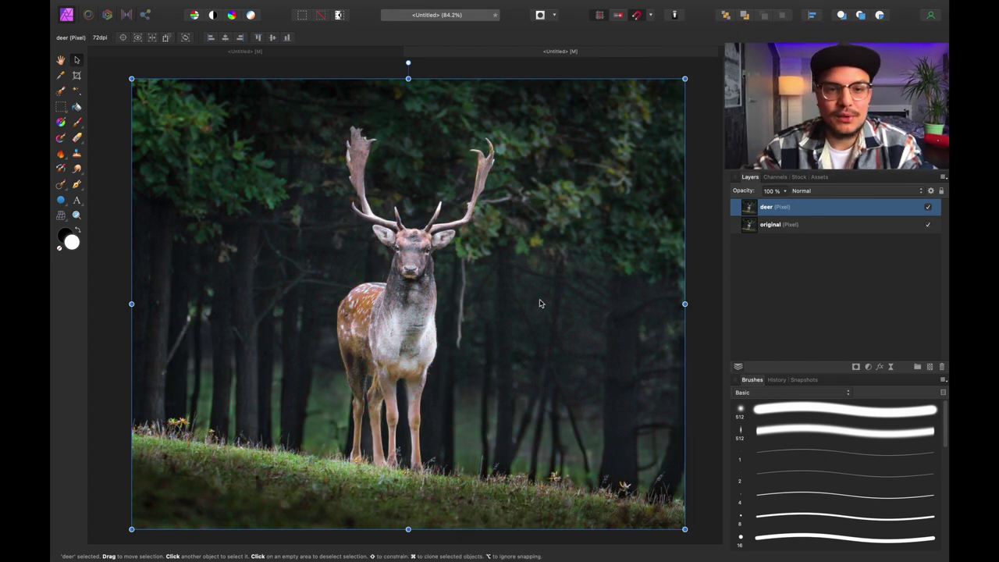
- Try repeating the Shear filter on the composite green channel alone, reset the channels to full colour and undo the shift
click(775, 176)
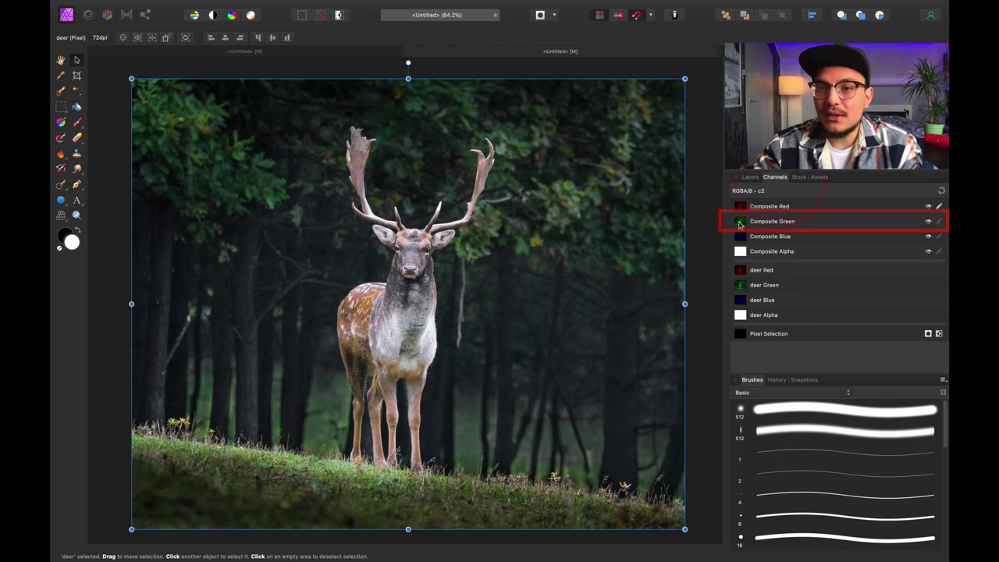
click(773, 222)
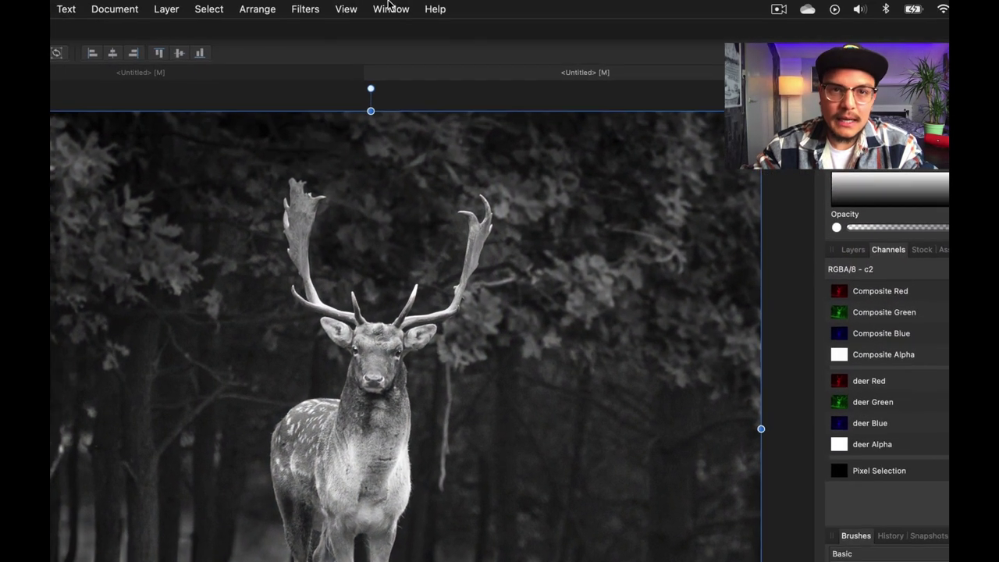
click(303, 9)
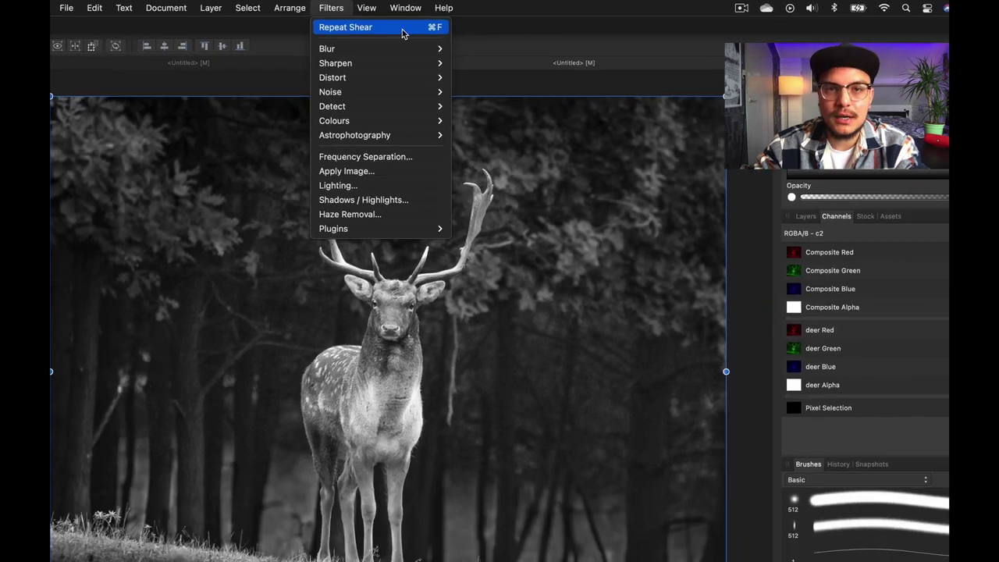
click(403, 30)
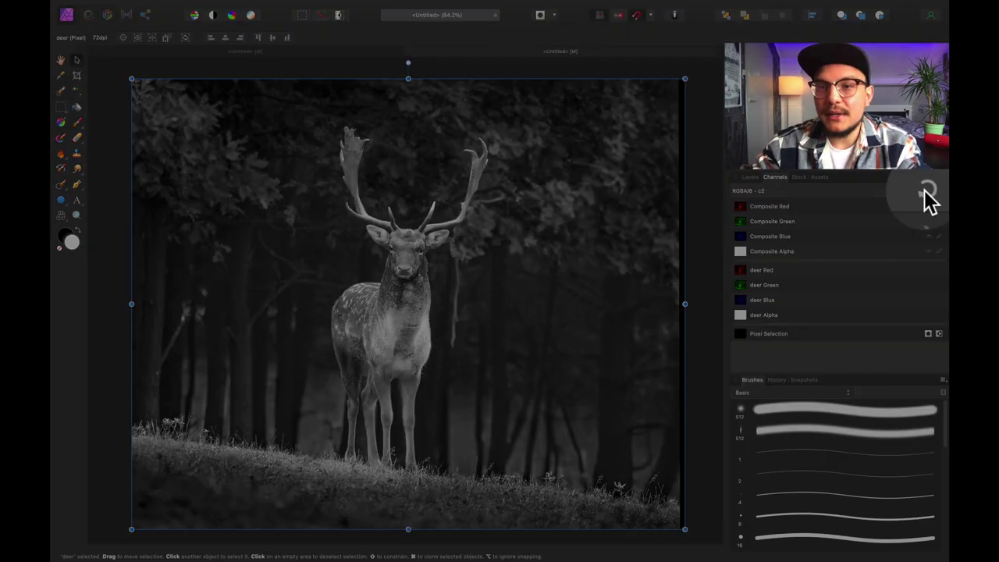
click(925, 191)
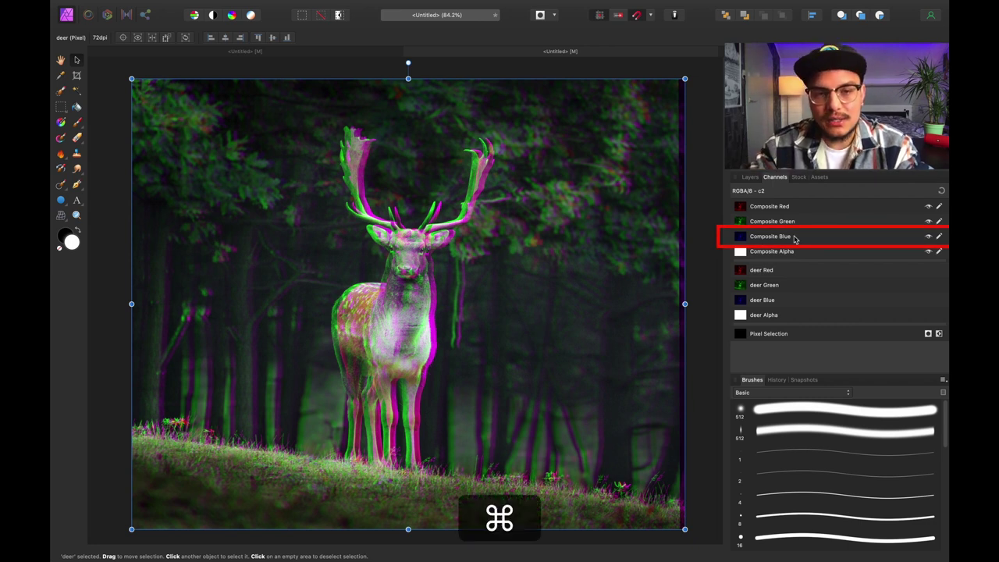
key(super+z)
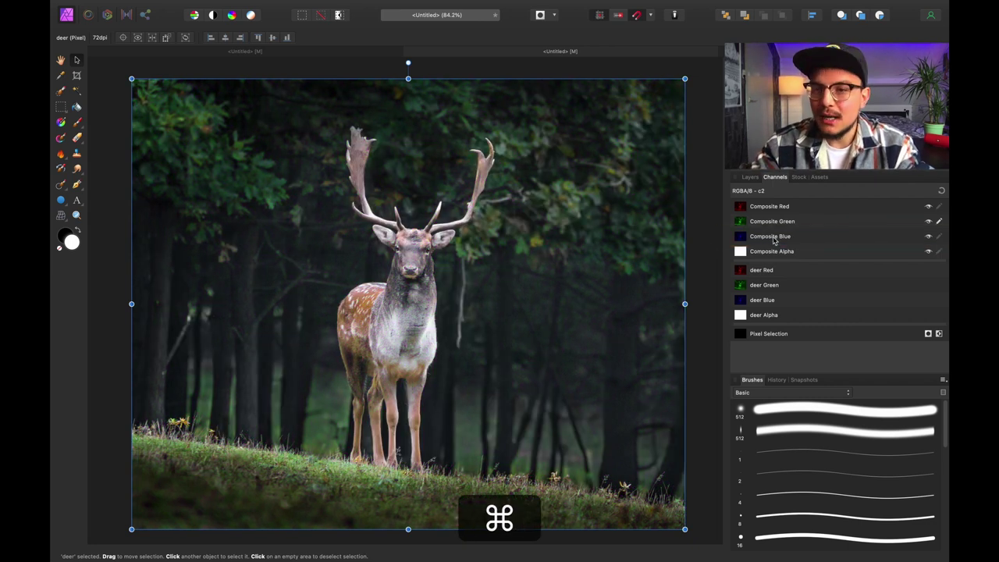
- Try repeating the Shear filter on the composite blue channel alone and reset the channels to full colour
click(741, 242)
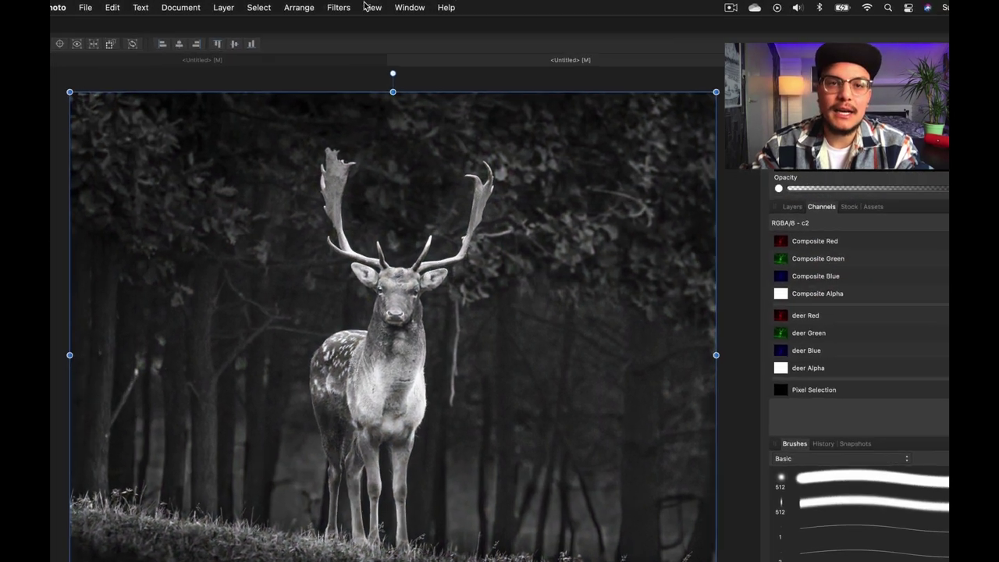
click(361, 7)
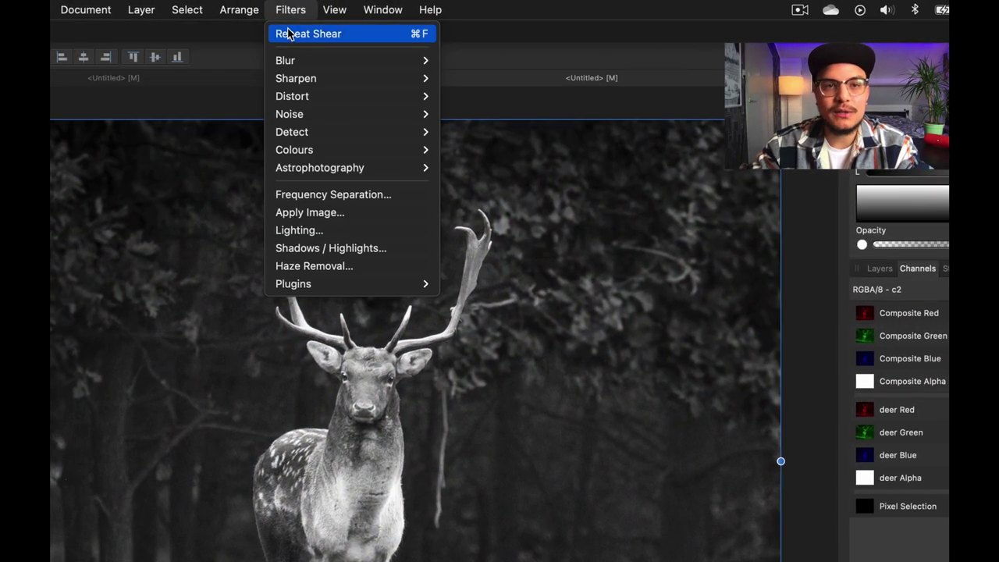
click(287, 34)
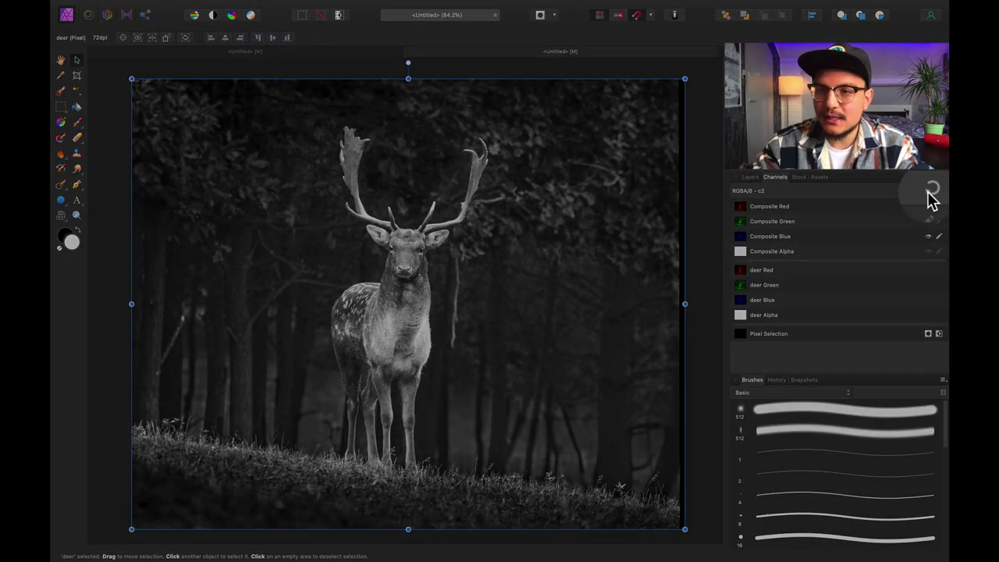
click(940, 193)
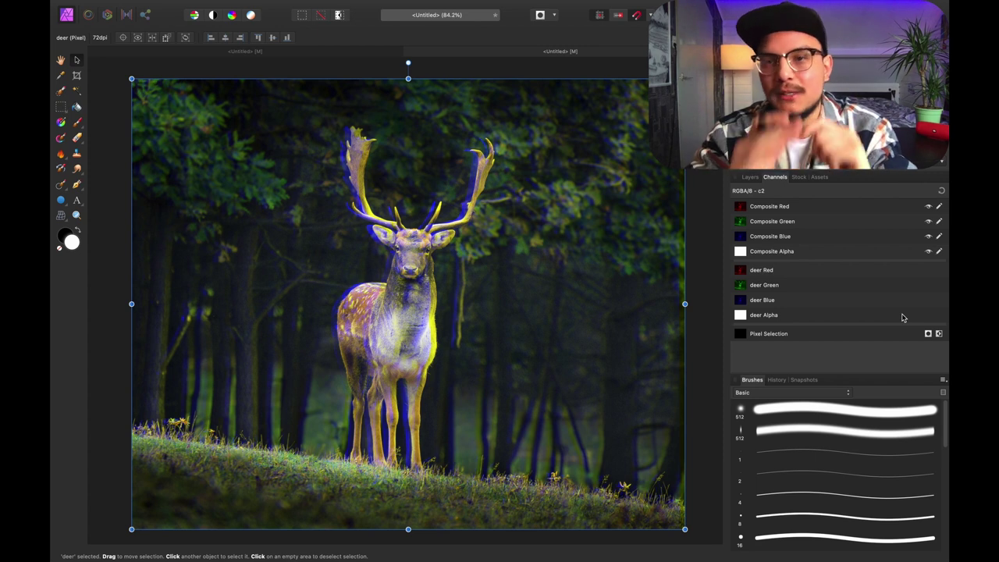
- Isolate the composite red channel, repeat the Shear filter on it, and return to the layers with all channels reset to full colour
click(805, 207)
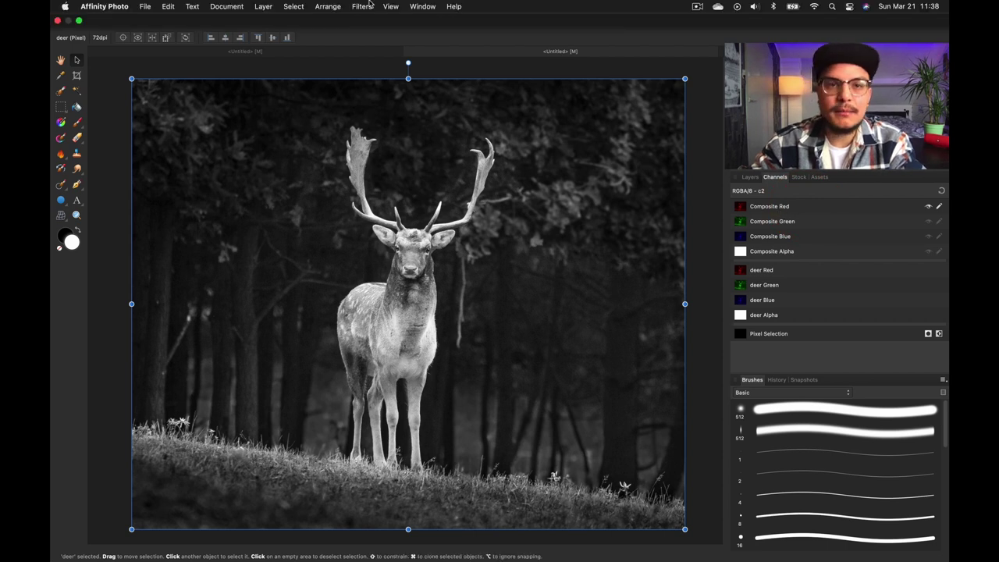
click(361, 6)
click(361, 22)
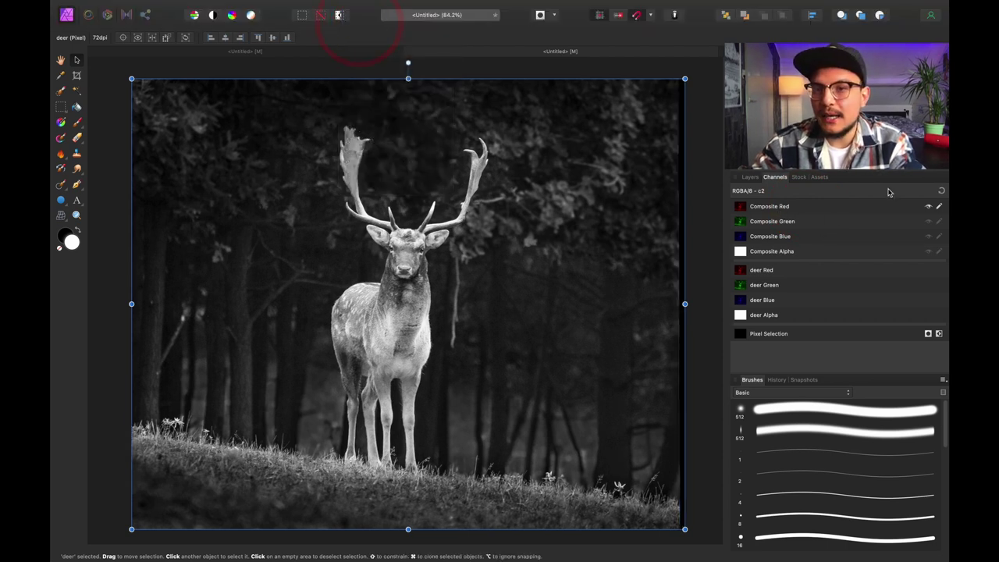
click(943, 192)
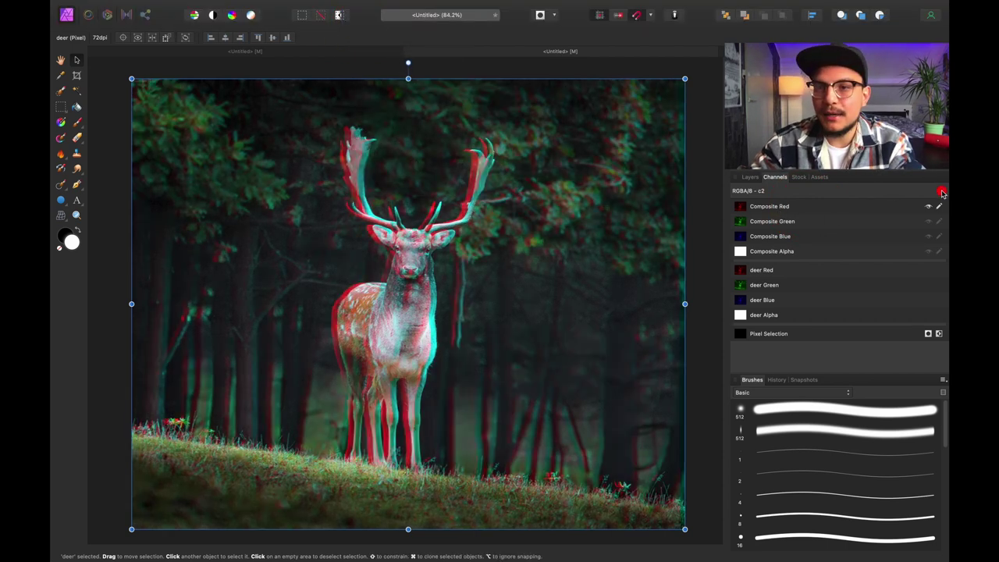
click(747, 178)
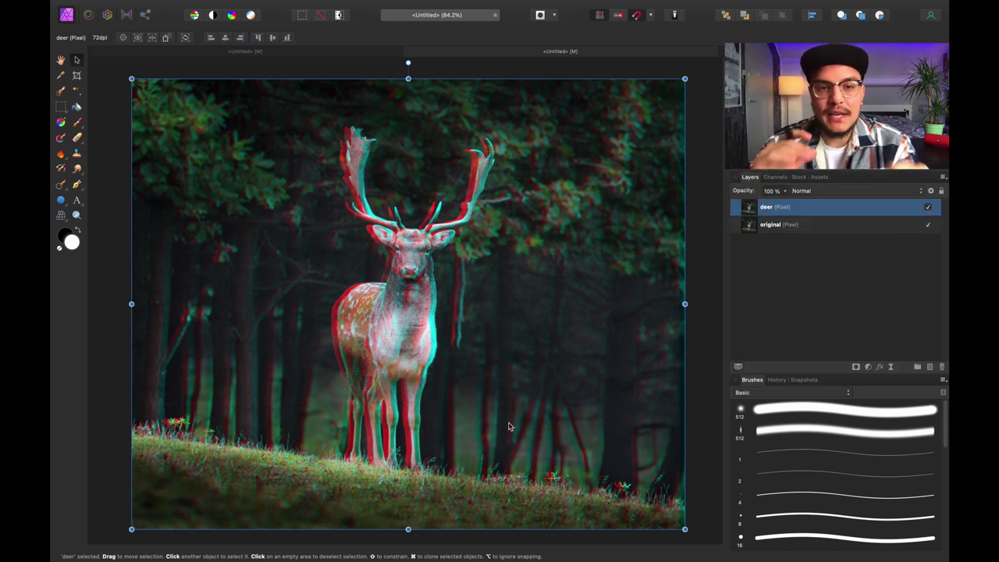
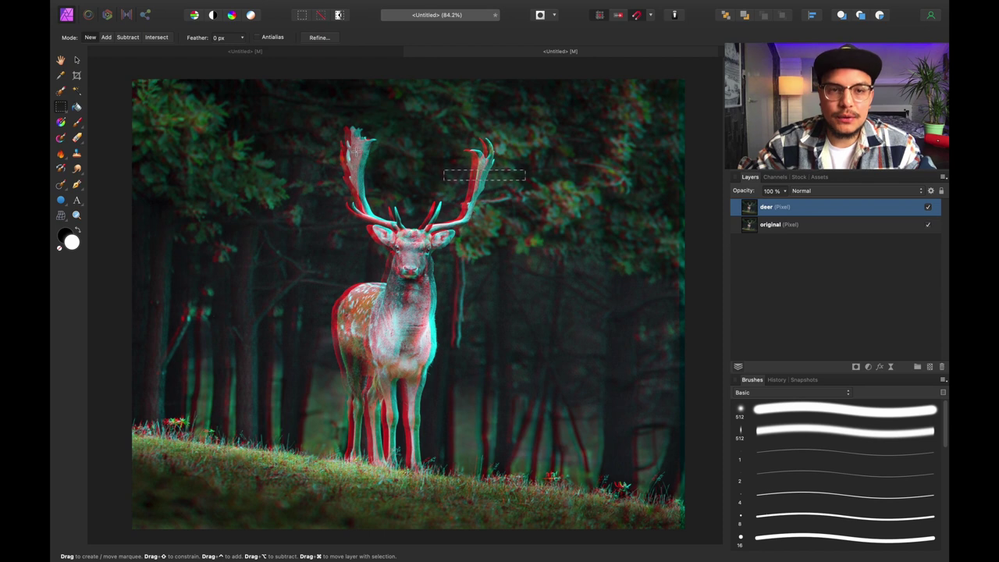
- Add many thin rectangular marquee selections of varied width across the deer's antlers, head, body and legs to the existing one
key(ctrl)
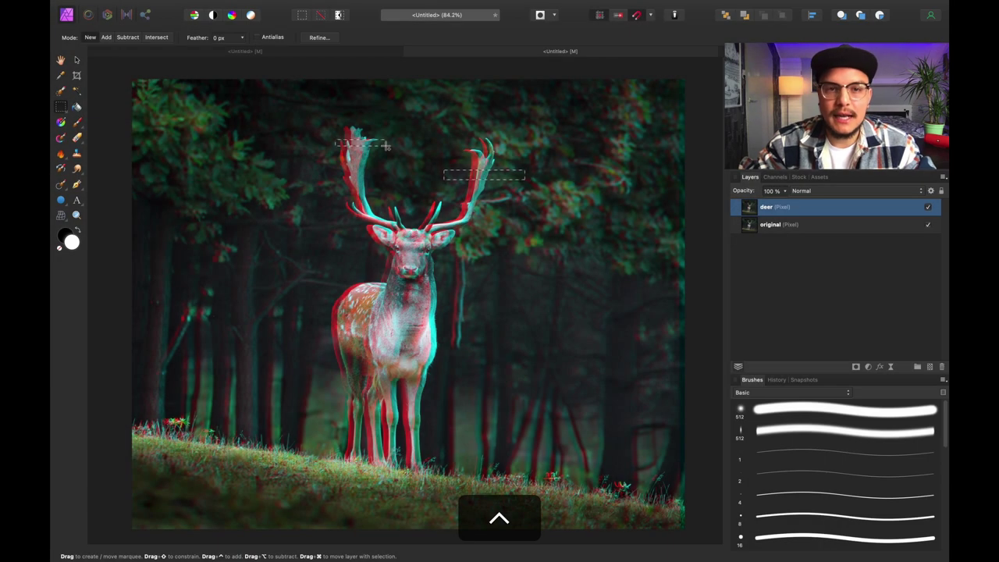
drag(355, 179, 385, 225)
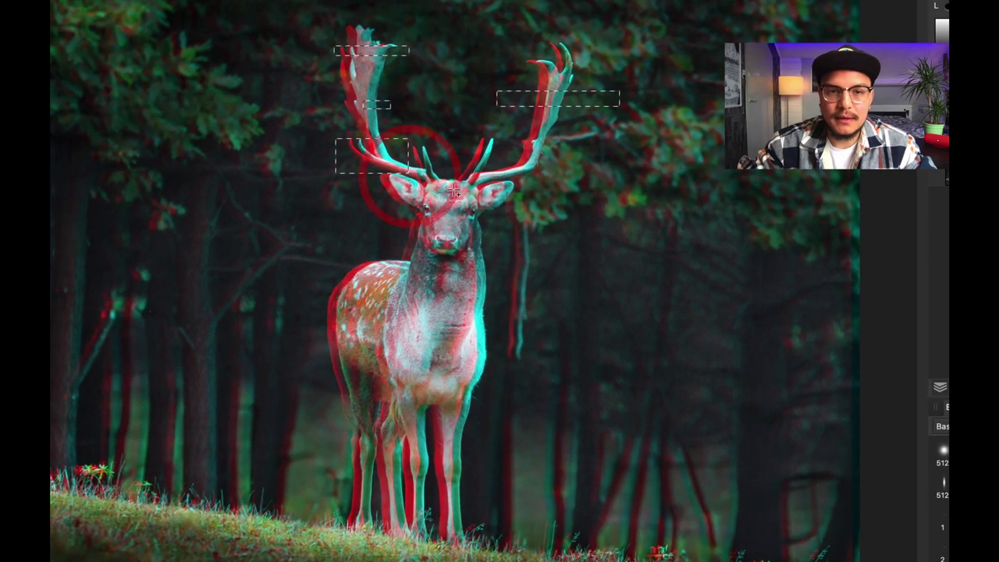
drag(426, 181, 526, 204)
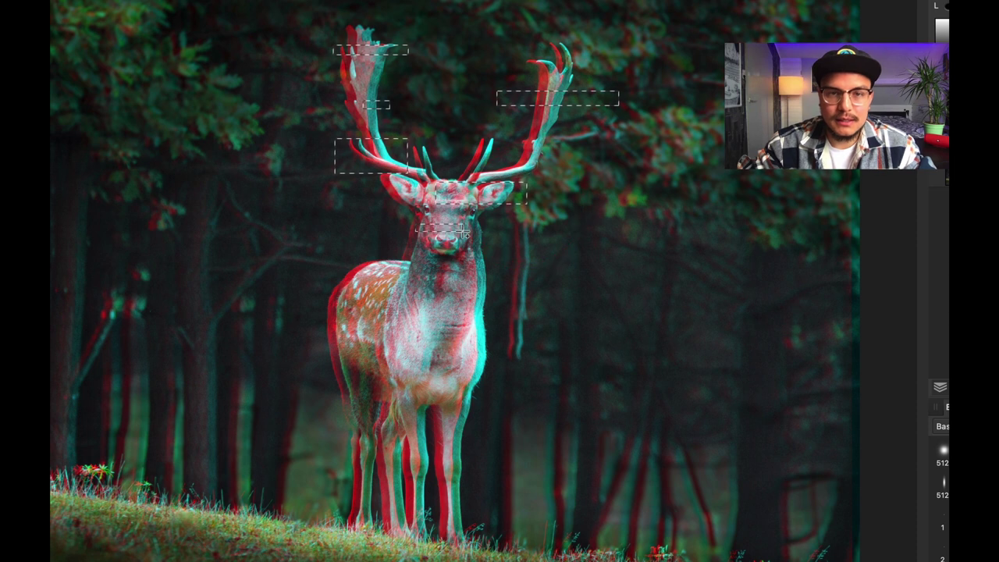
drag(419, 224, 461, 230)
drag(398, 248, 514, 249)
drag(319, 259, 516, 305)
drag(359, 320, 415, 331)
drag(442, 347, 533, 369)
drag(311, 345, 431, 360)
drag(451, 382, 478, 394)
drag(331, 412, 429, 419)
drag(406, 449, 494, 458)
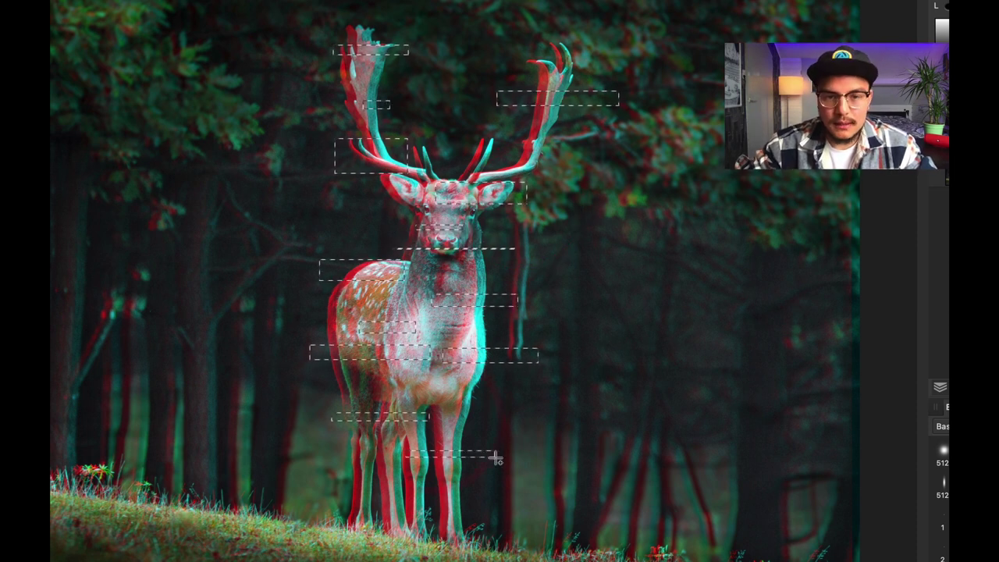
drag(359, 443, 386, 456)
drag(409, 480, 437, 488)
drag(518, 144, 557, 158)
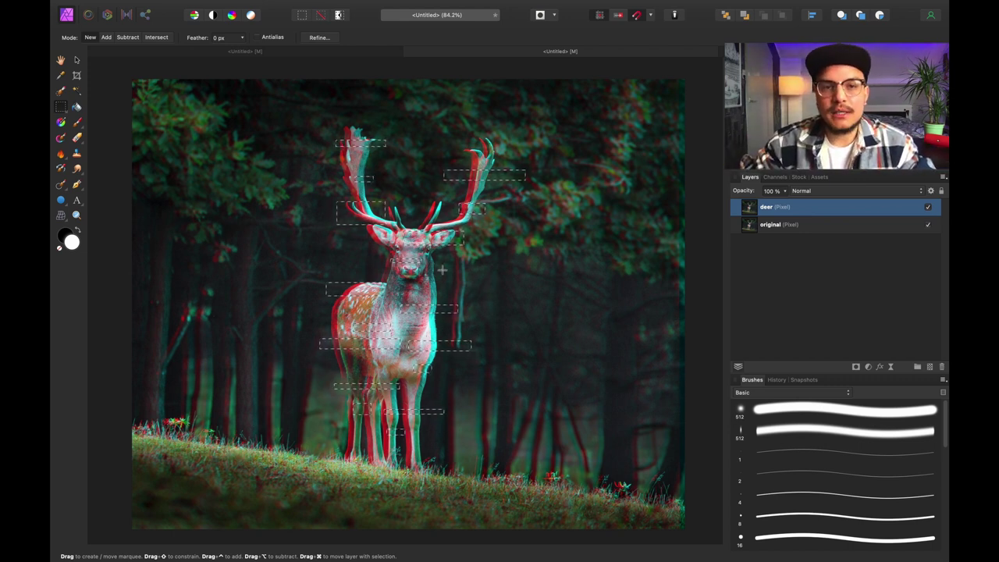
- Nudge the selected pixel strips of the deer layer slightly to the right in large increments and deselect them
key(v)
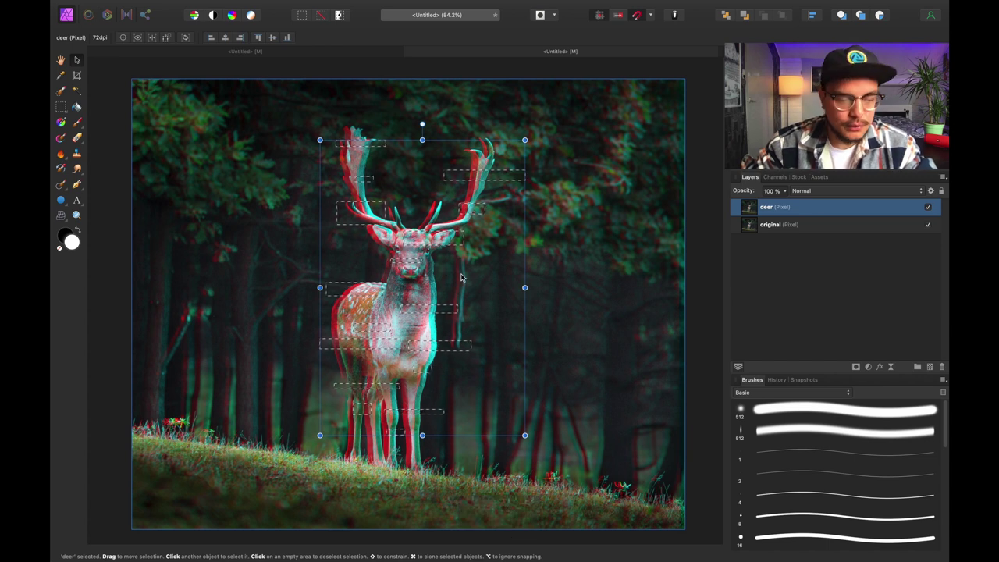
key(shift)
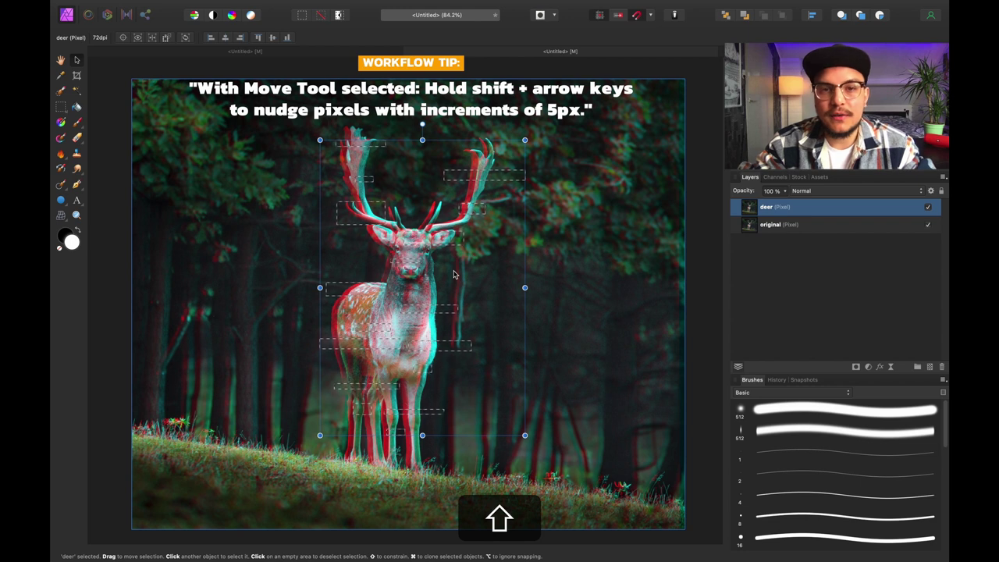
key(shift+Right)
key(shift+Right)
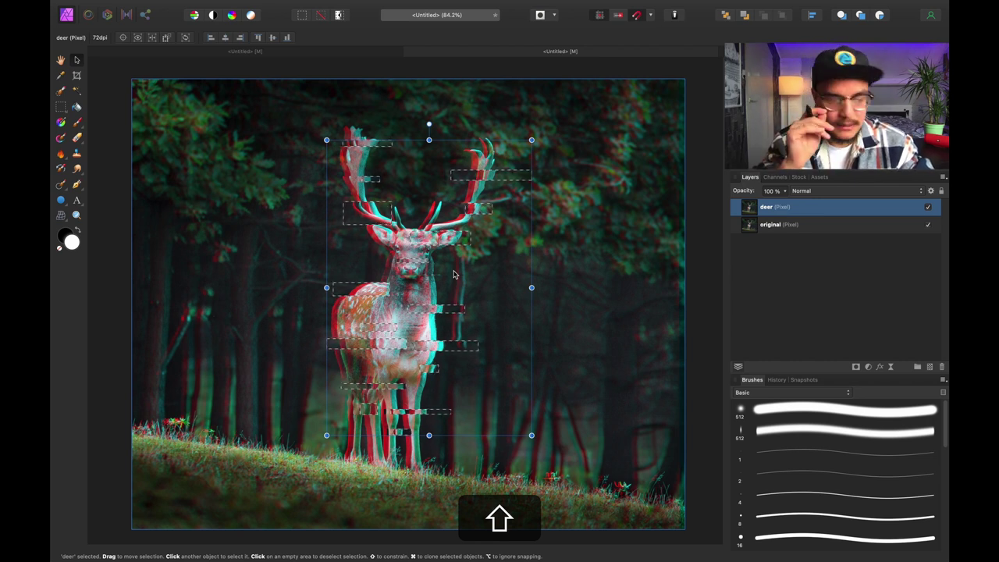
key(super)
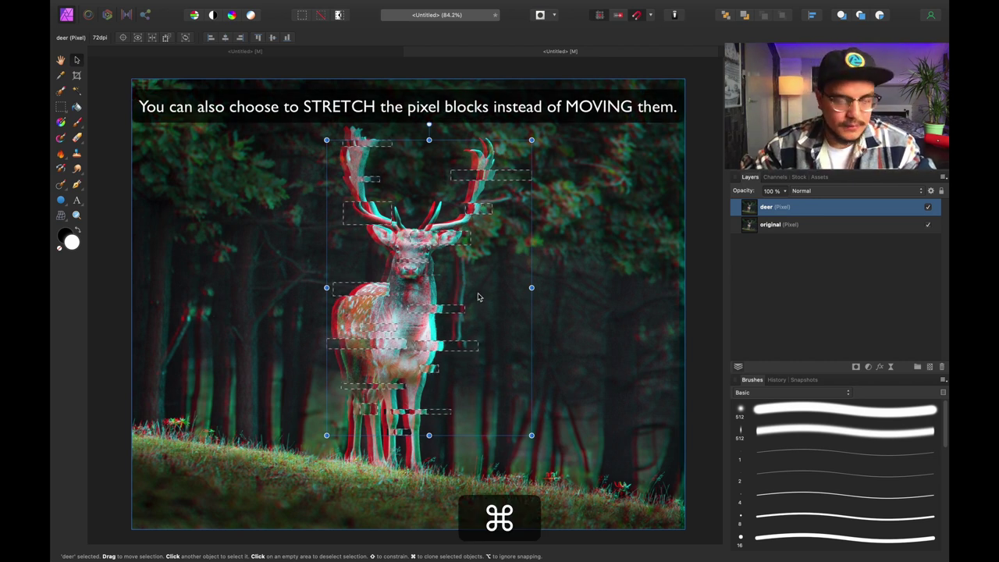
key(super+d)
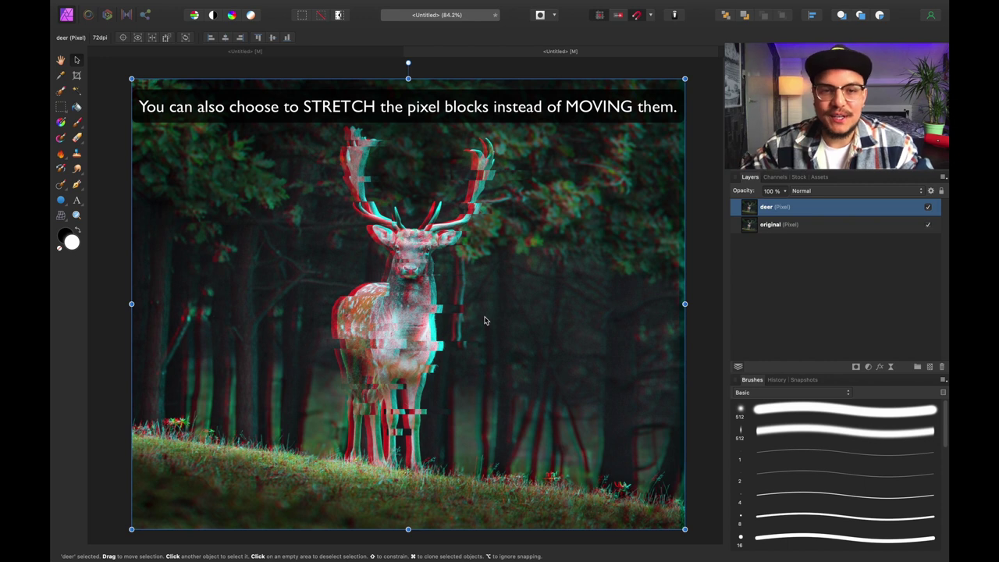
- Marquee-select a second set of thin rectangular strips across the antlers, head, body and legs, between the shifted ones
key(m)
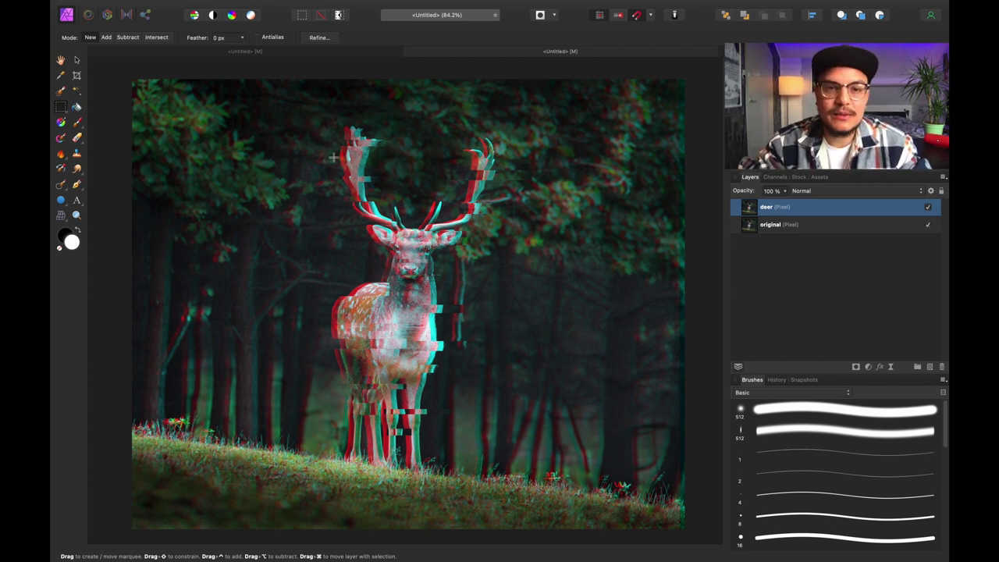
drag(323, 154, 375, 161)
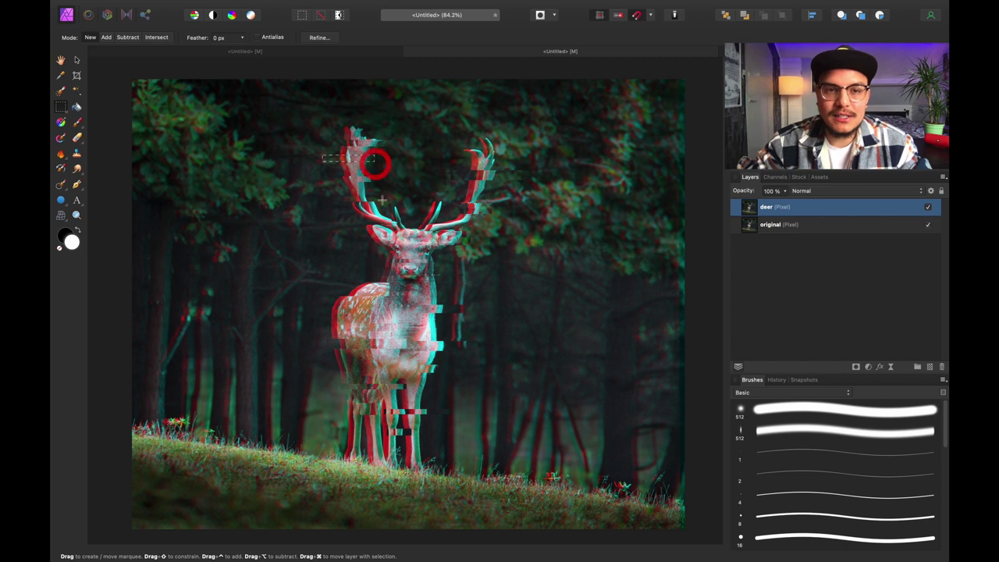
key(ctrl)
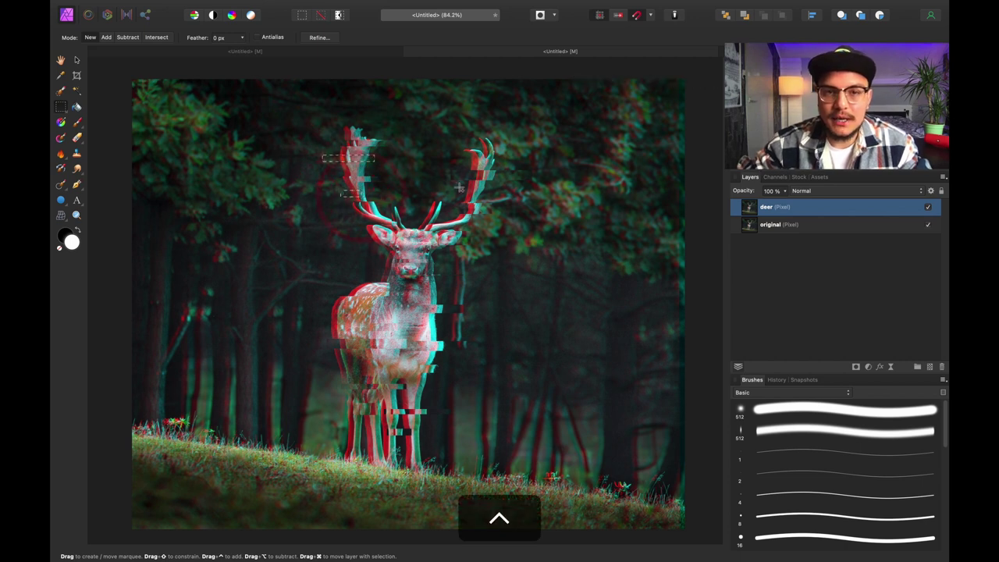
drag(451, 183, 476, 188)
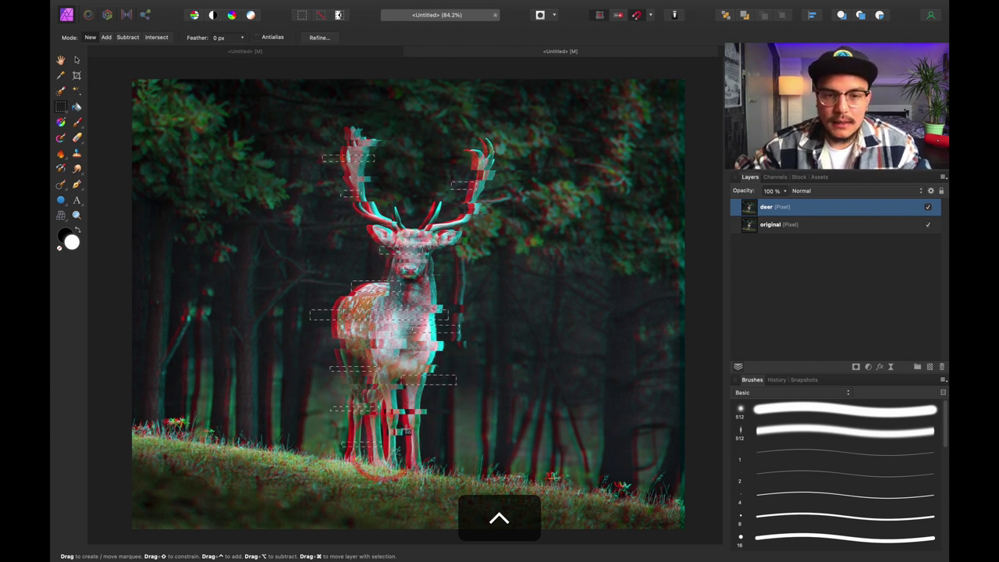
click(437, 430)
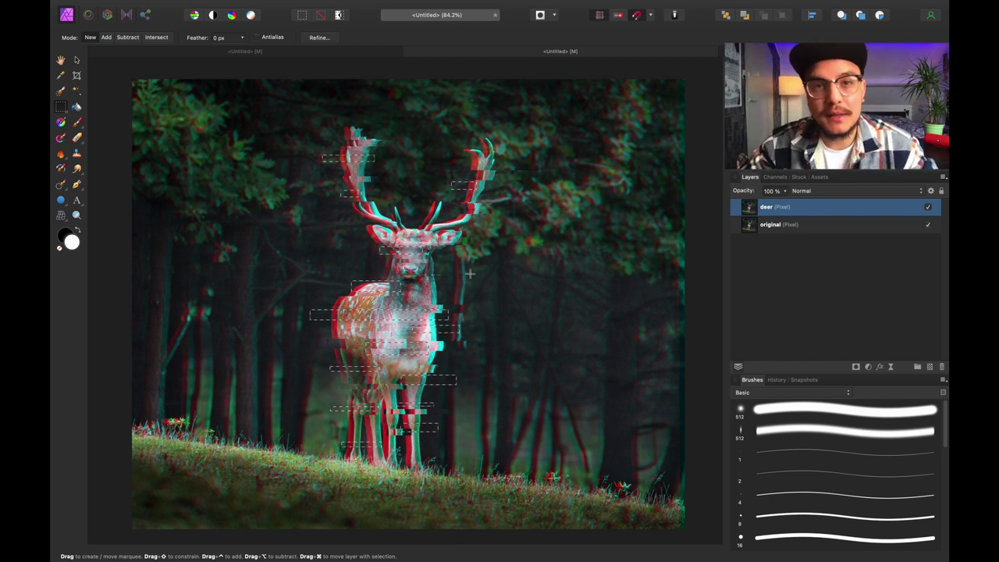
- Nudge the second set of selected strips slightly to the left and clear the selection
key(v)
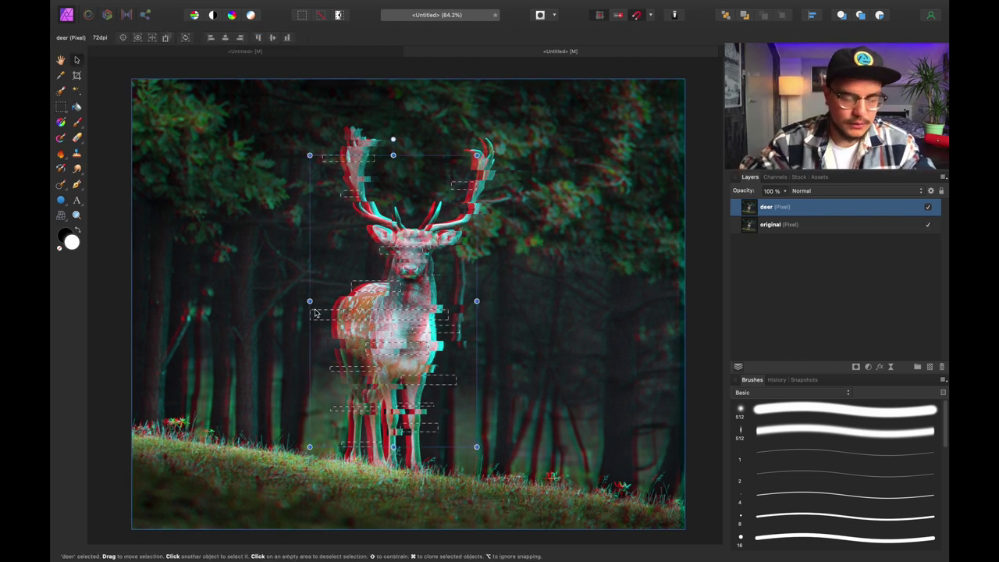
key(shift)
key(shift+Left)
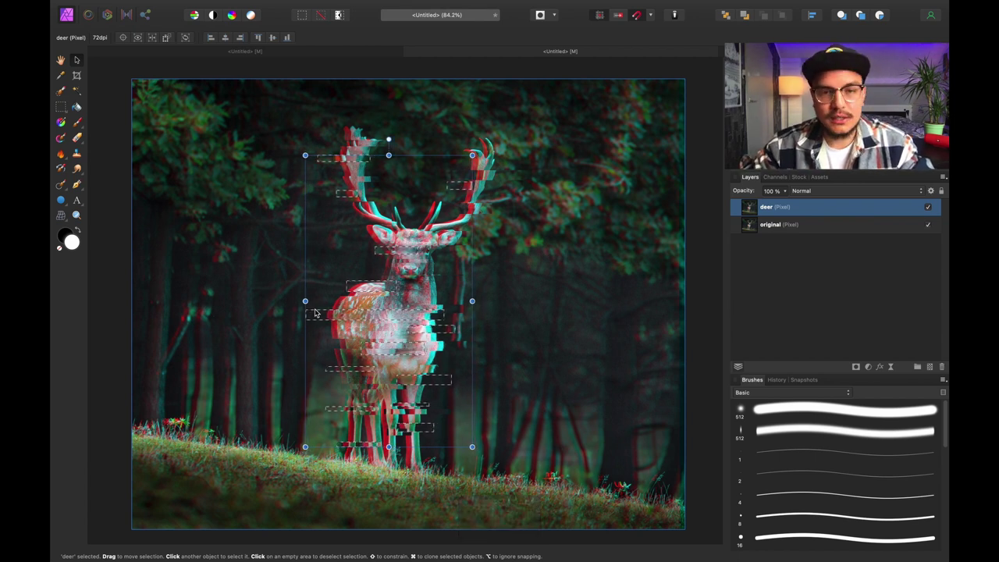
key(super)
key(super+d)
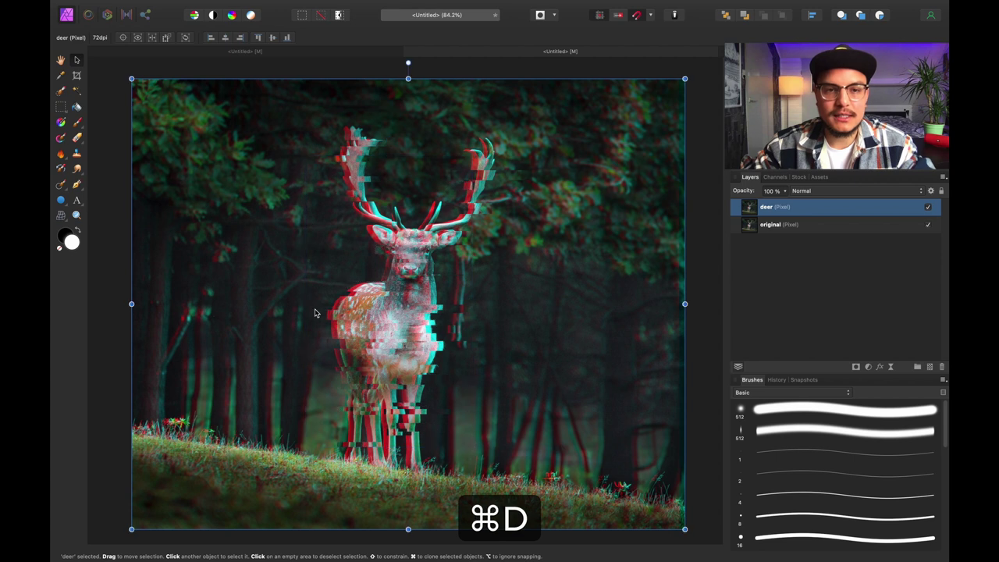
- Duplicate the deer layer above the original layer
click(792, 212)
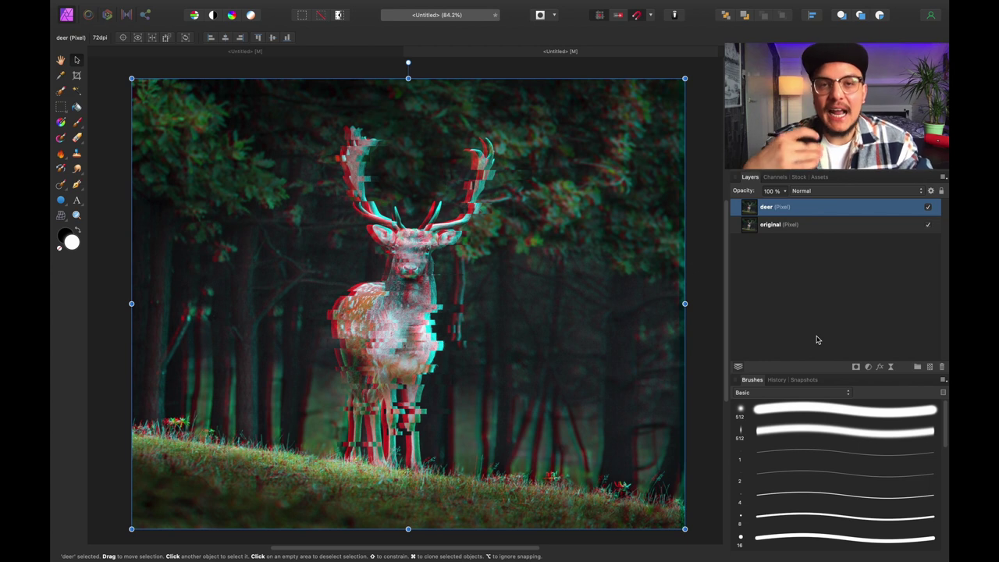
click(360, 6)
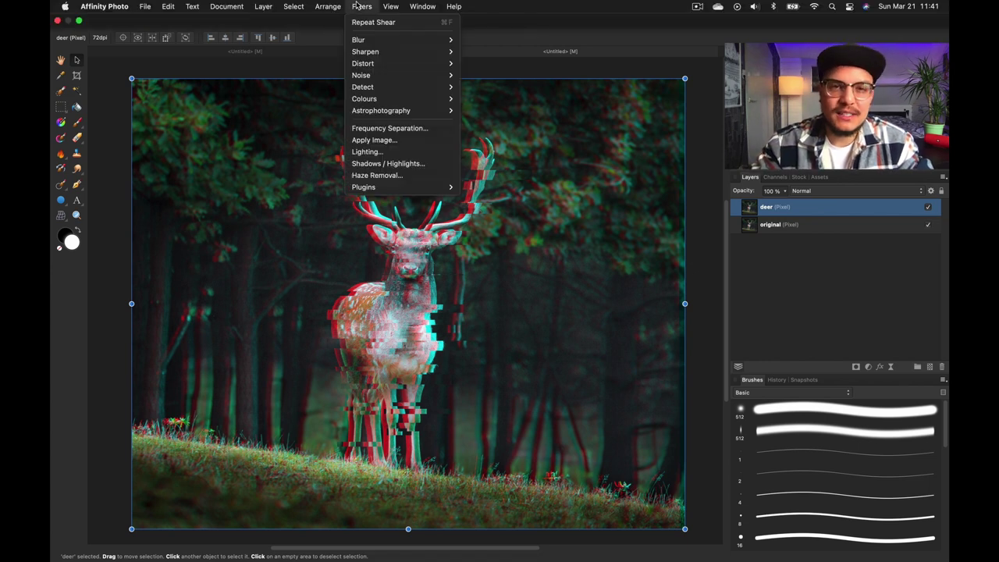
click(830, 278)
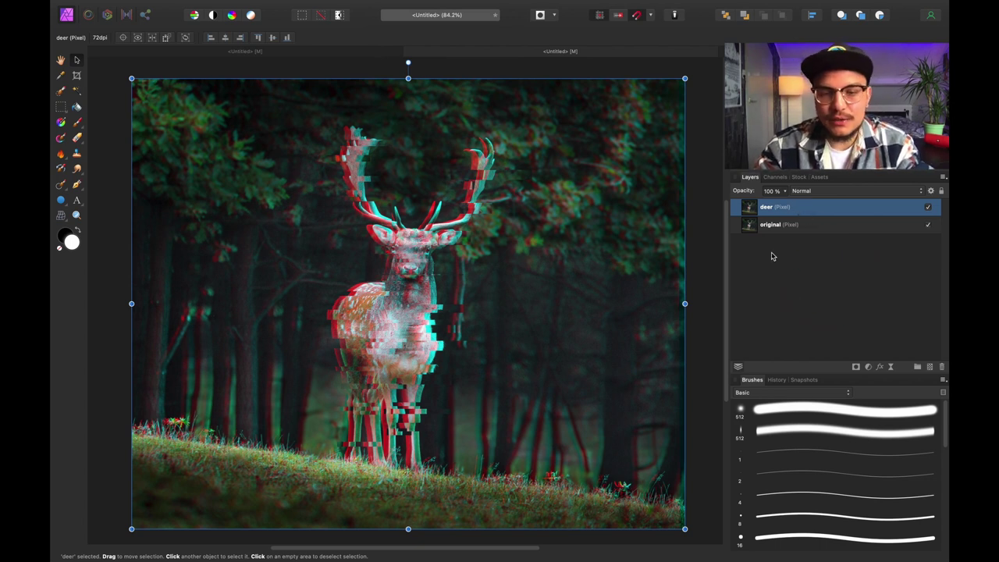
key(super)
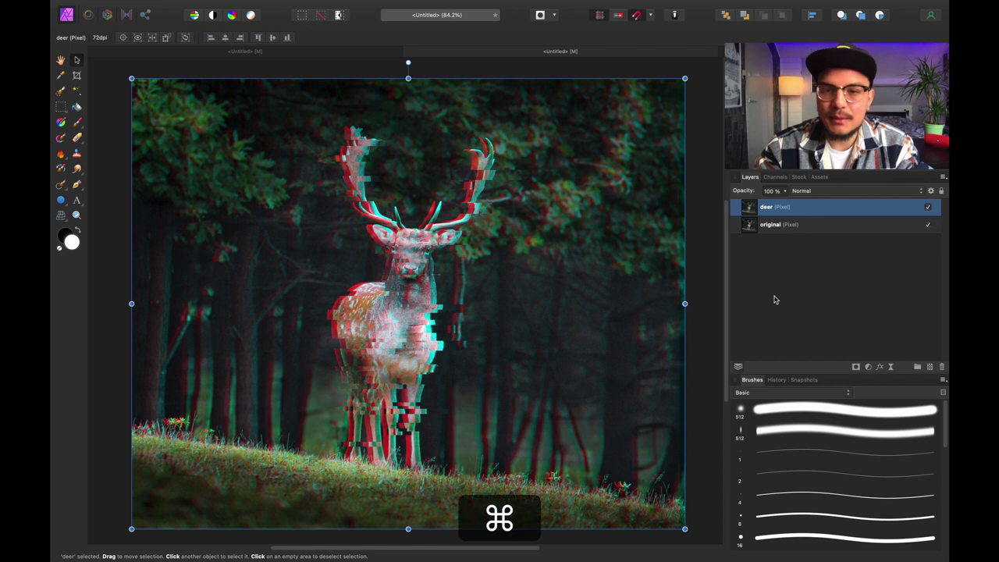
key(super+j)
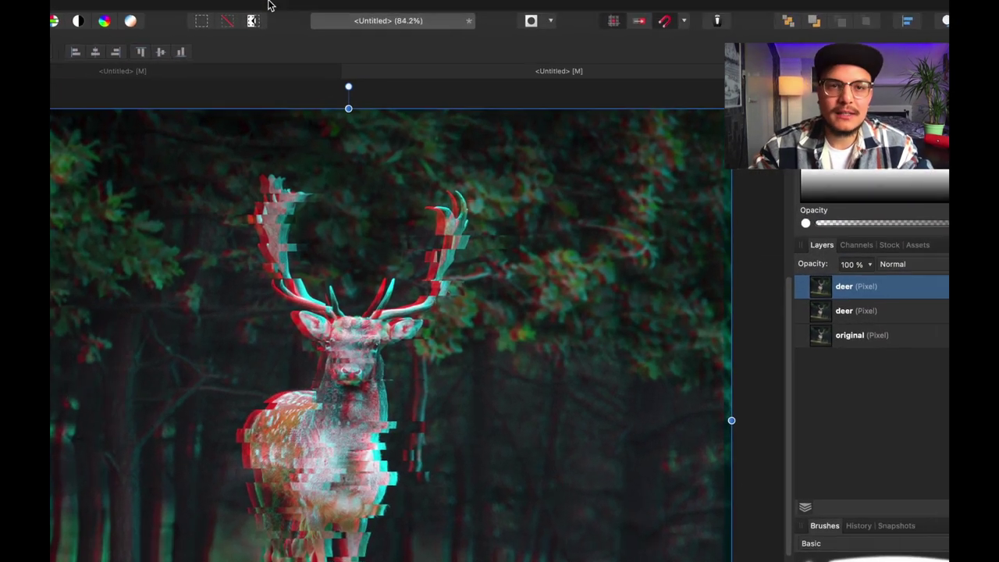
- Start a Halftone filter on the duplicated deer layer and set its screen type to Line
click(271, 9)
mouse_move(298, 143)
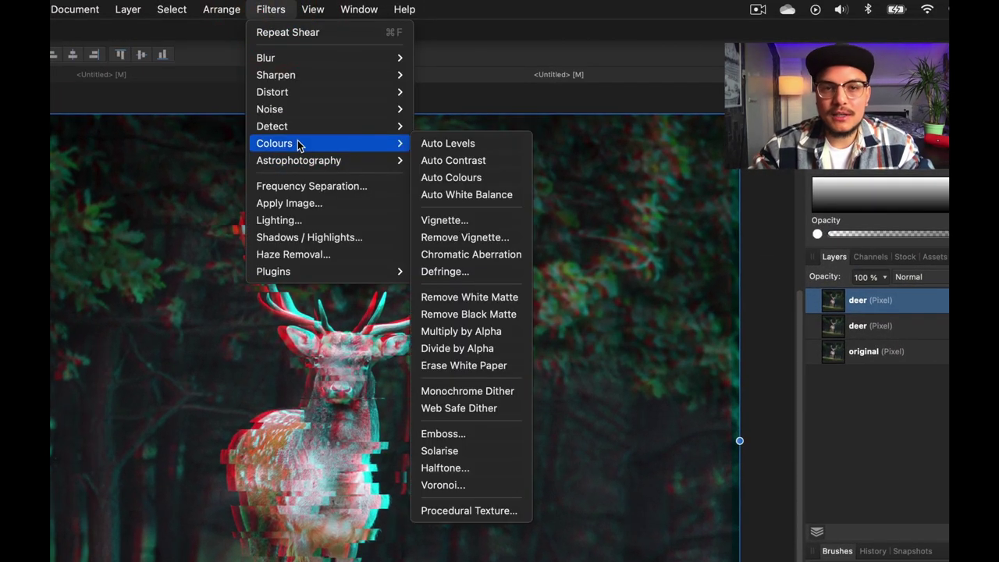
click(464, 472)
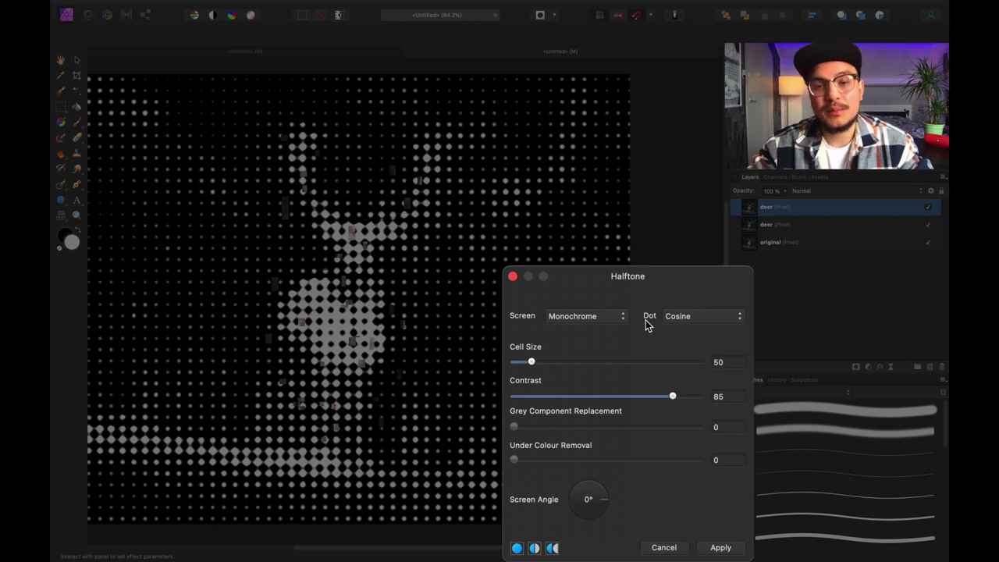
click(593, 316)
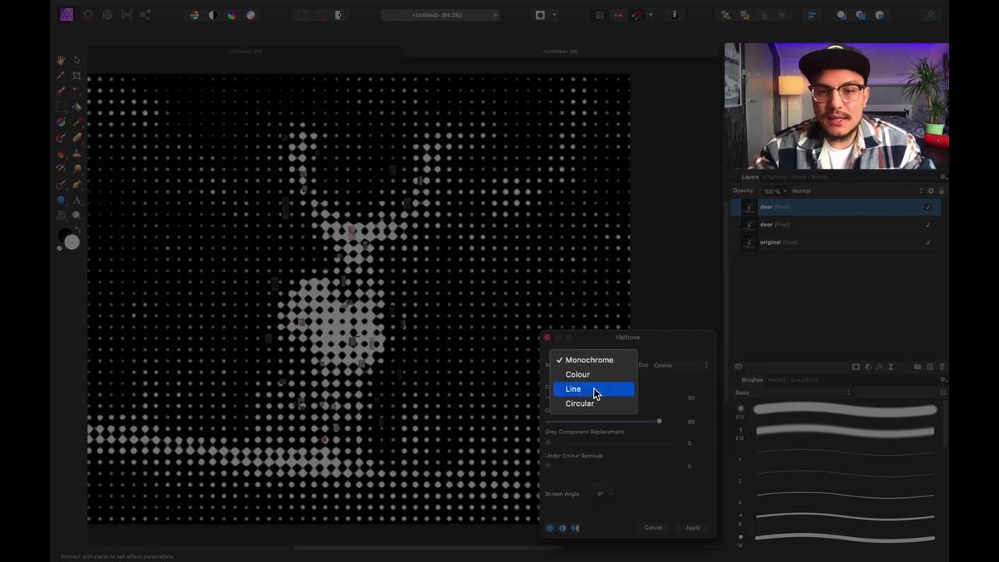
click(594, 386)
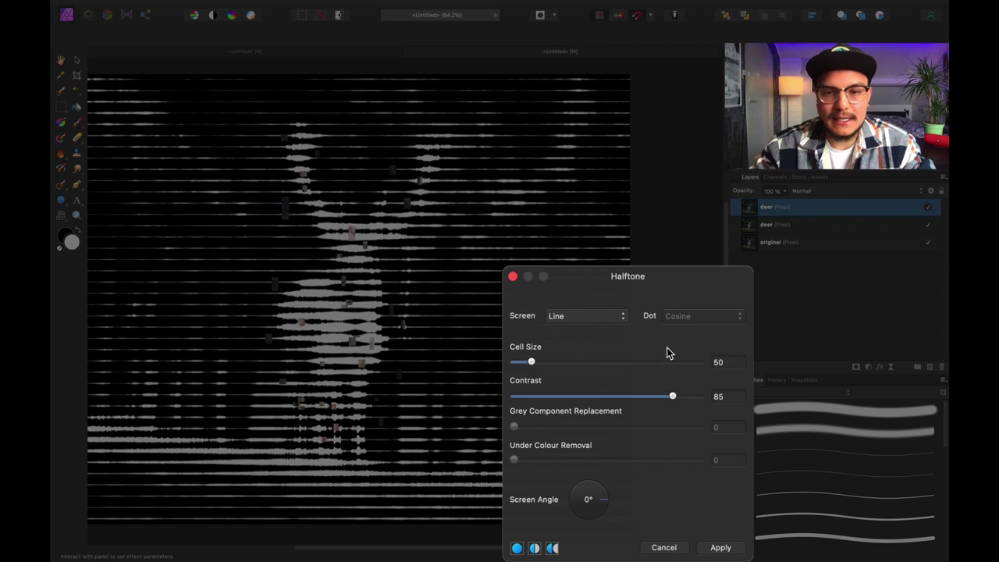
- Try a halftone cell size of about 14.5 and check the lines close up and on the whole image
drag(531, 361, 517, 361)
drag(552, 400, 551, 398)
scroll(311, 401, up, 3)
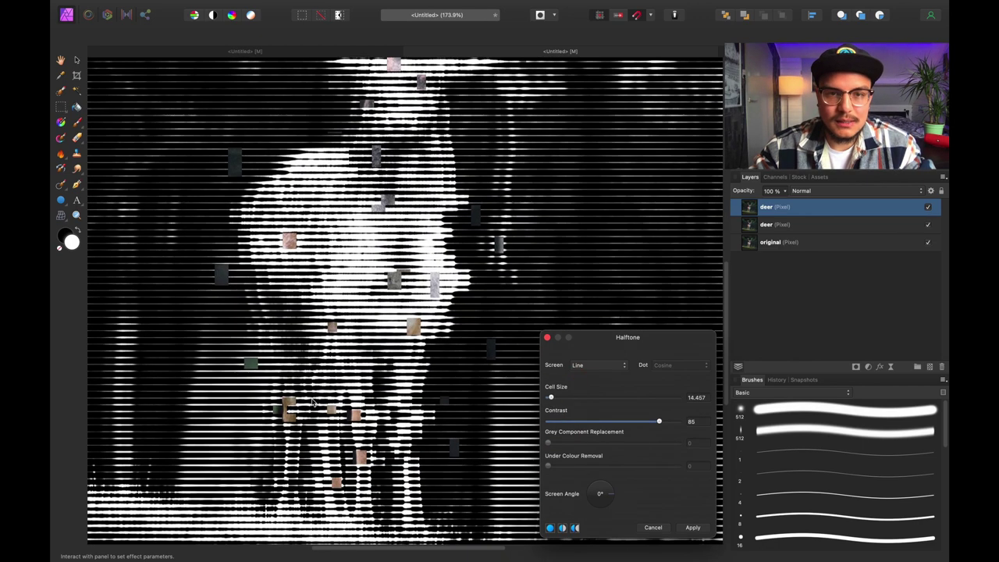
scroll(312, 402, down, 4)
key(super+minus)
key(super+0)
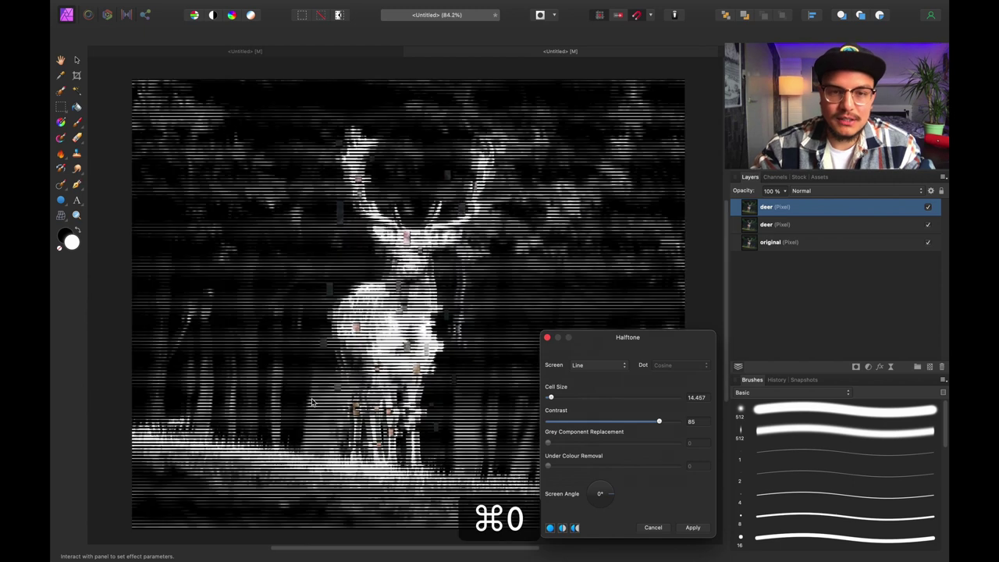
- Try a halftone screen angle of 180° with contrast values of about 7 and 100
drag(603, 485, 593, 492)
click(586, 491)
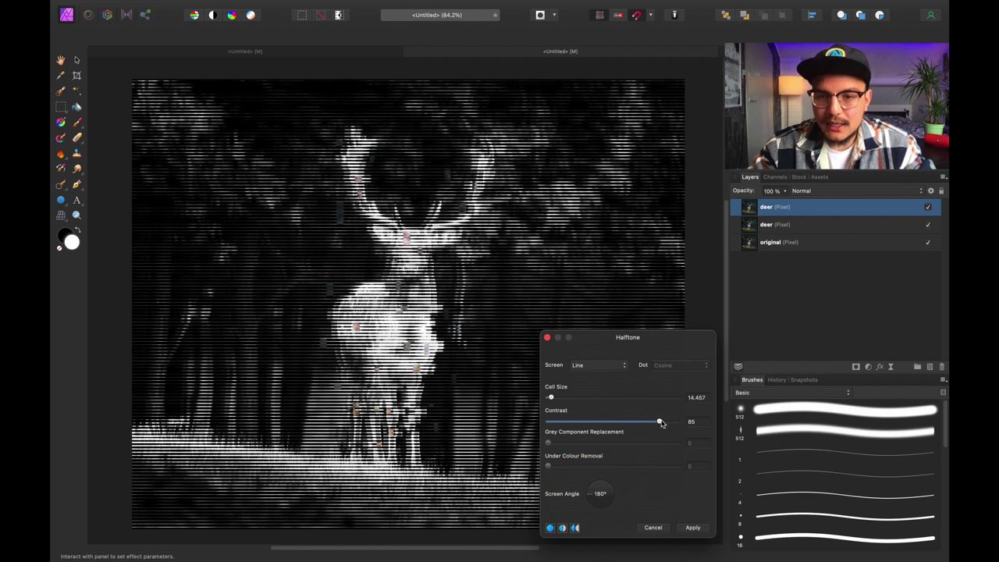
drag(659, 422, 556, 426)
scroll(448, 273, up, 5)
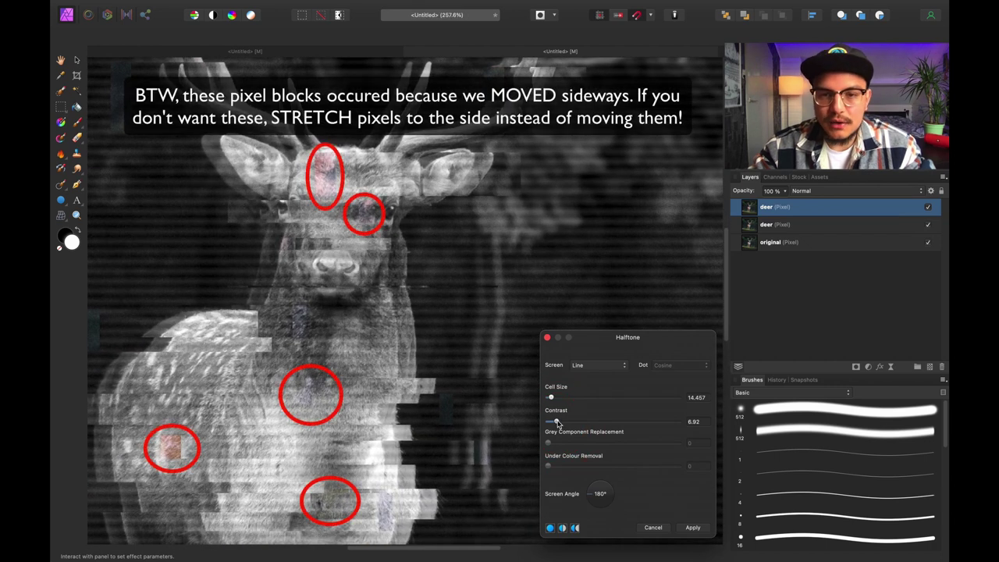
drag(556, 421, 679, 422)
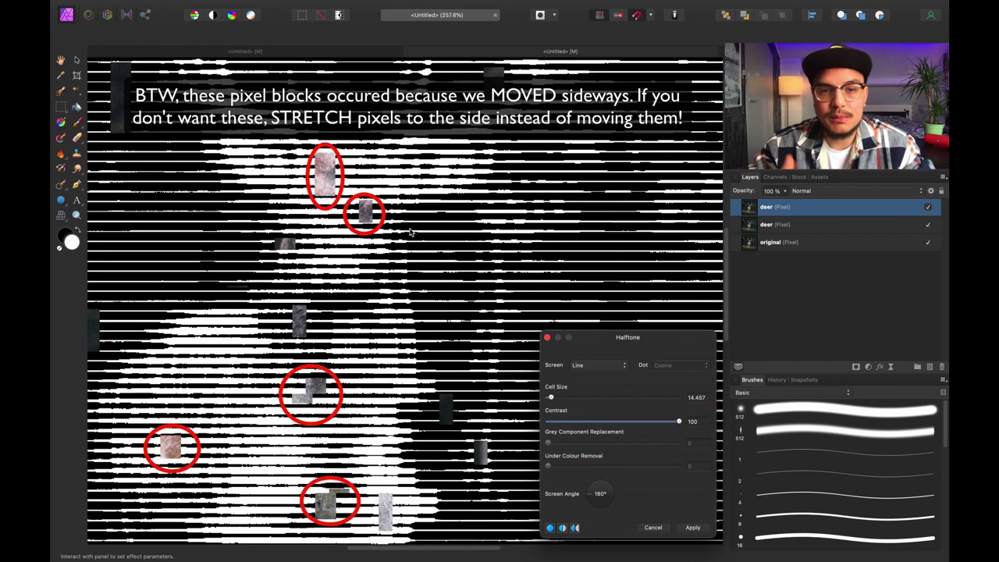
- Set the halftone's cell size to about 20.6, contrast to about 60.5 and screen angle to 0°, and apply the filter
drag(677, 428, 627, 429)
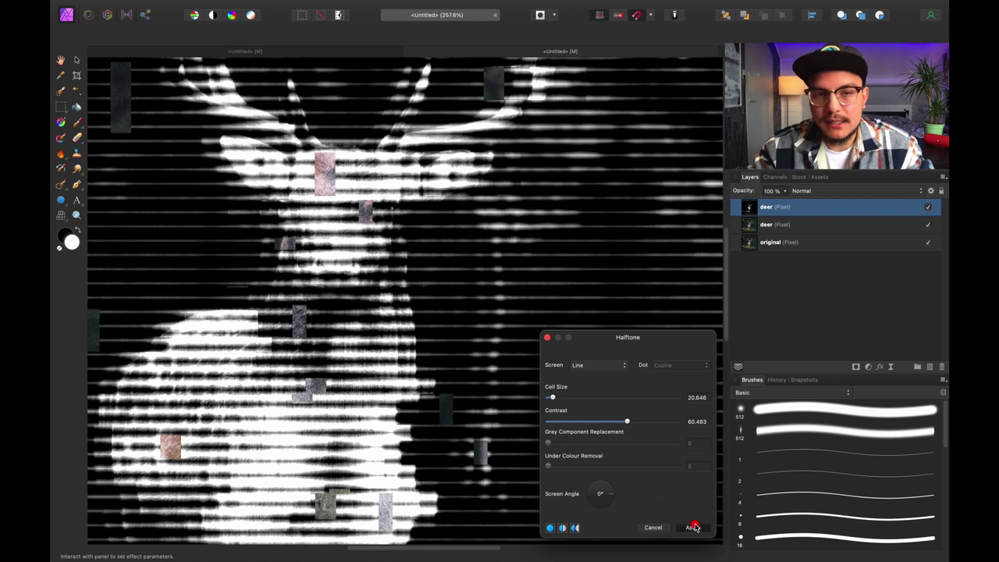
click(693, 528)
key(super+0)
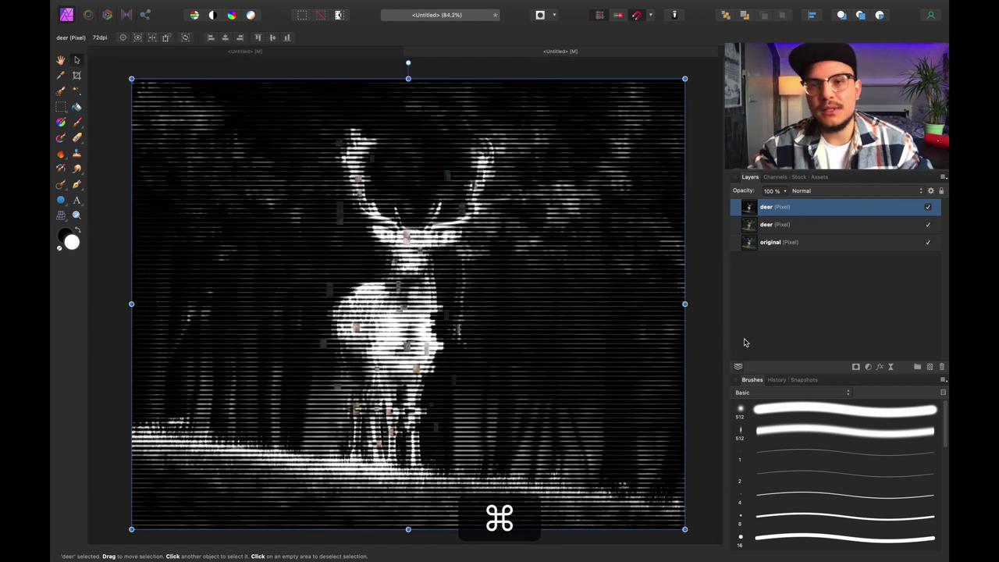
- Compare the image with and without the halftone lines by toggling the top deer layer's visibility
click(818, 301)
click(810, 209)
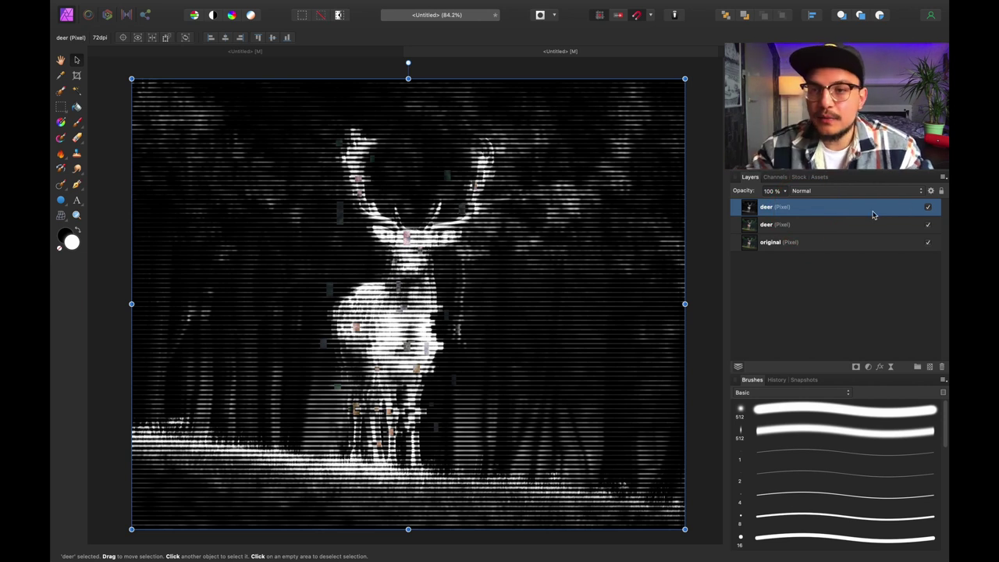
click(927, 208)
click(928, 207)
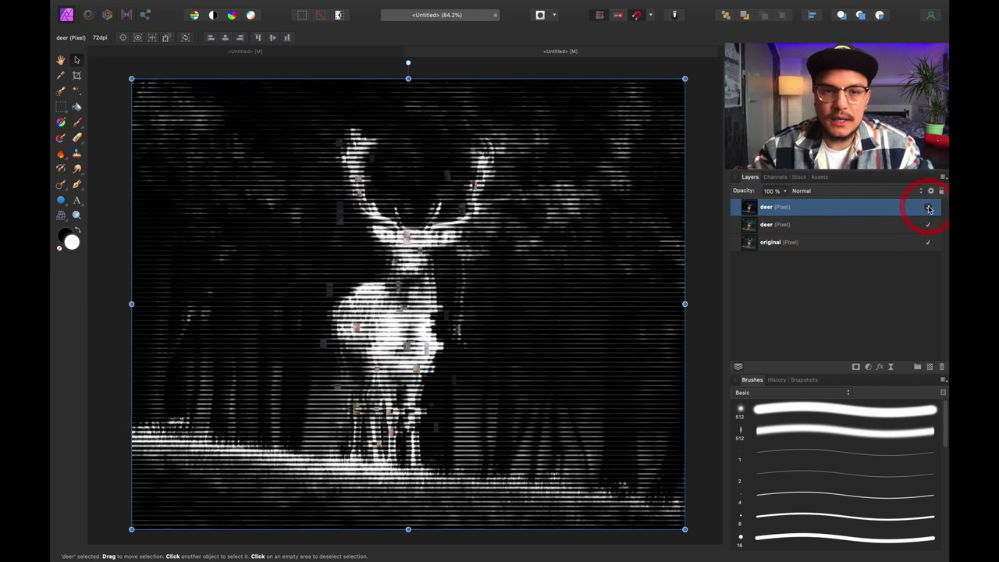
click(924, 208)
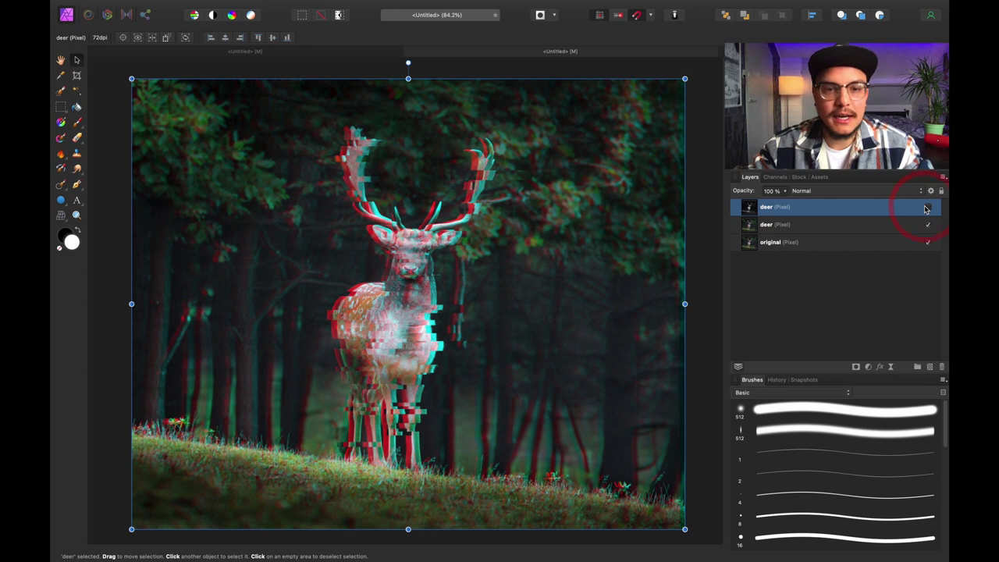
click(926, 207)
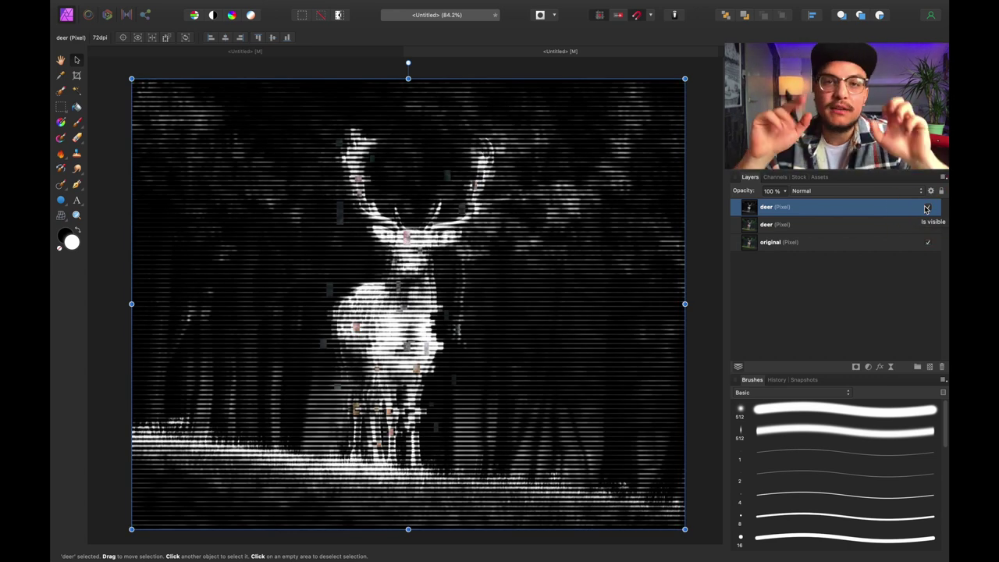
- Set the halftone layer's blend mode to Soft Light and its opacity to 34%, and deselect the layer
click(843, 191)
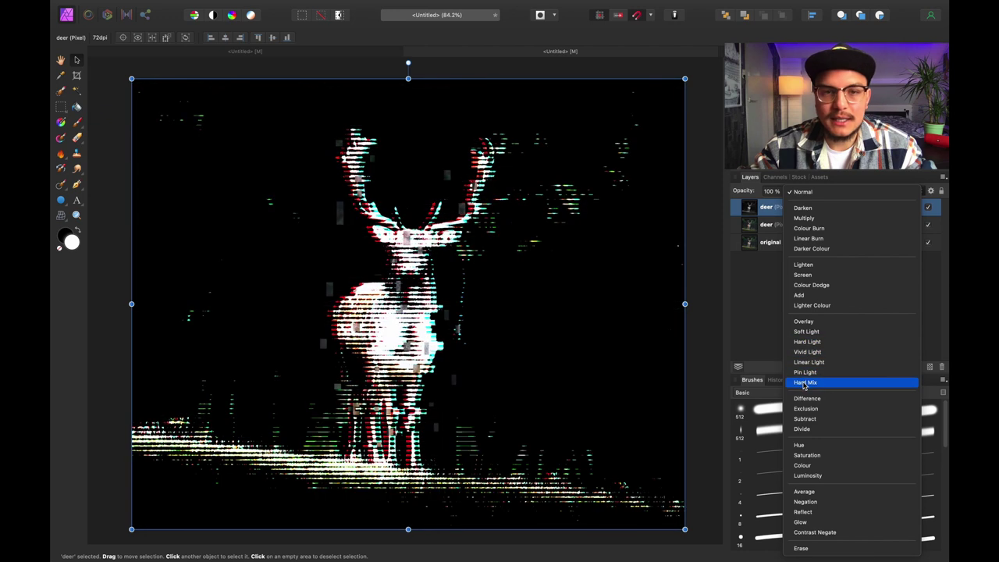
click(807, 333)
drag(746, 191, 727, 202)
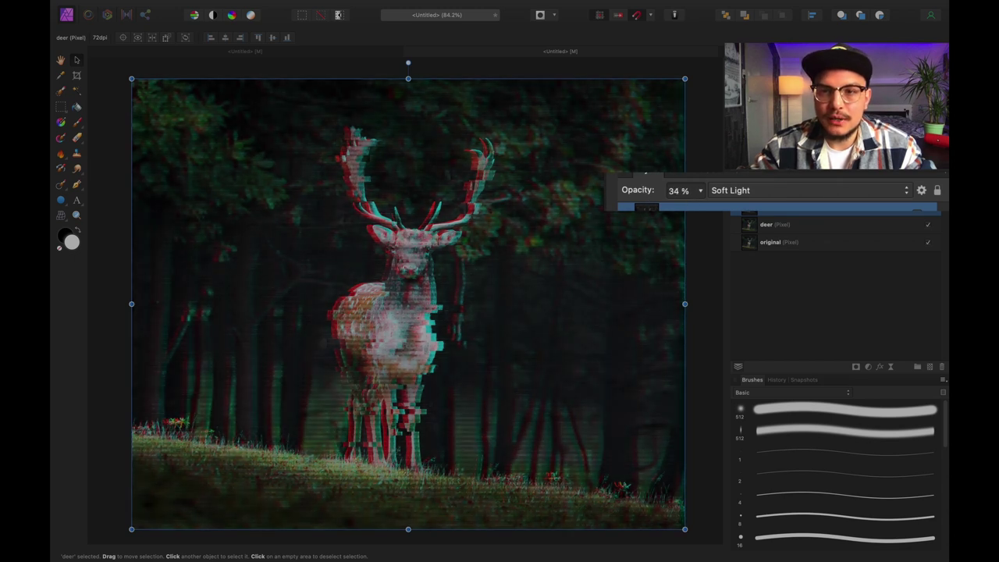
click(691, 195)
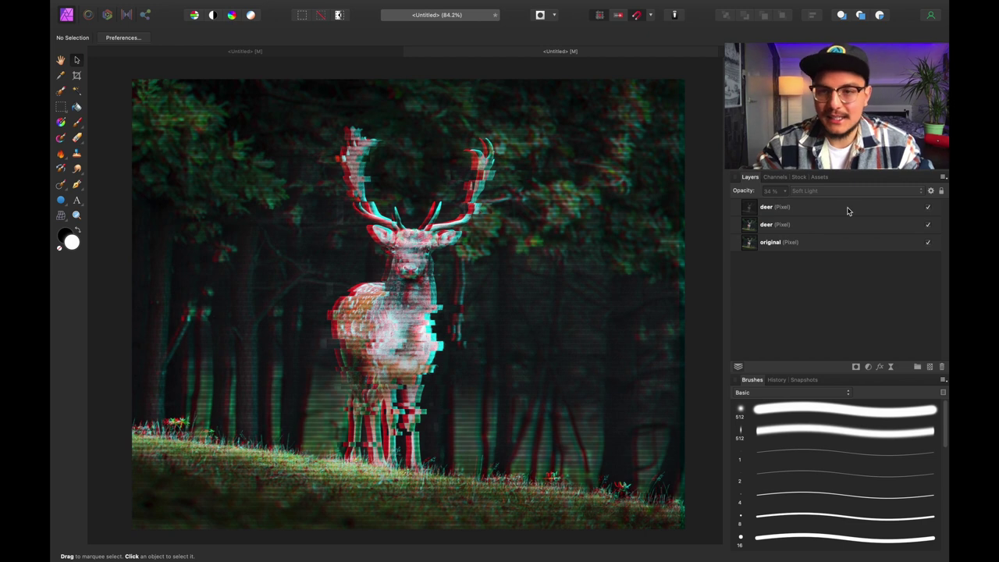
- Compare the image with and without the blended line layer, and examine the scan lines on the deer's head and body
click(926, 207)
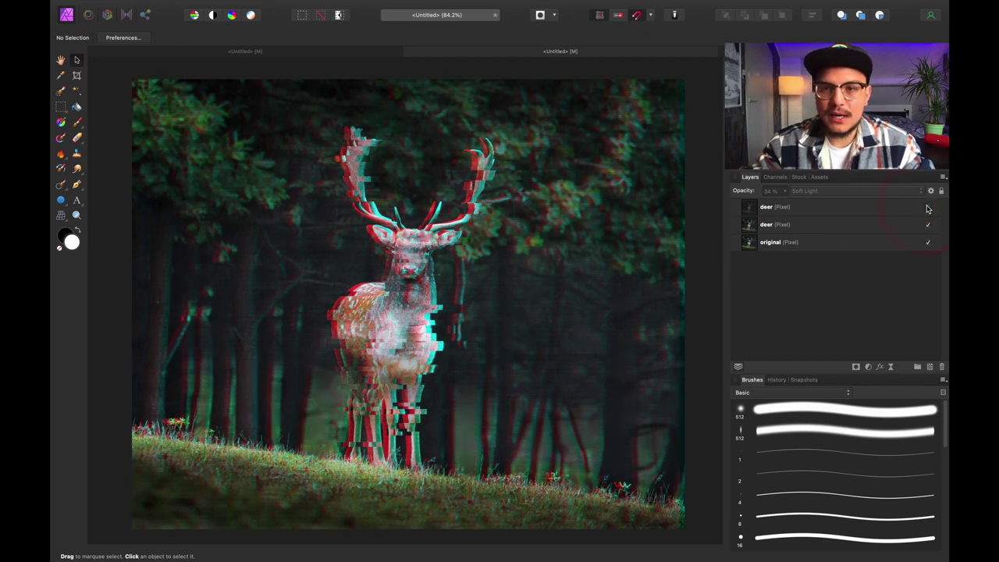
click(927, 208)
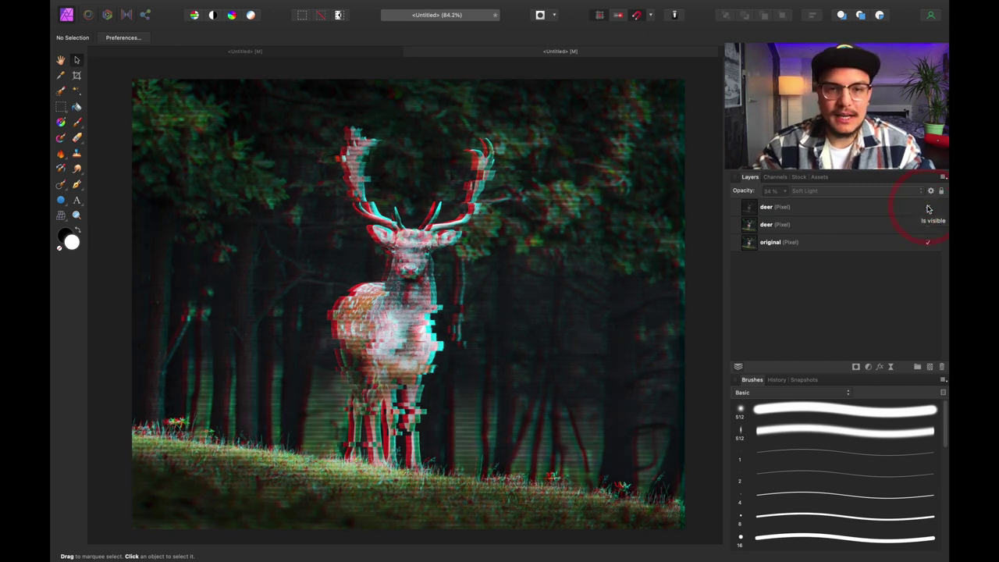
scroll(328, 269, up, 5)
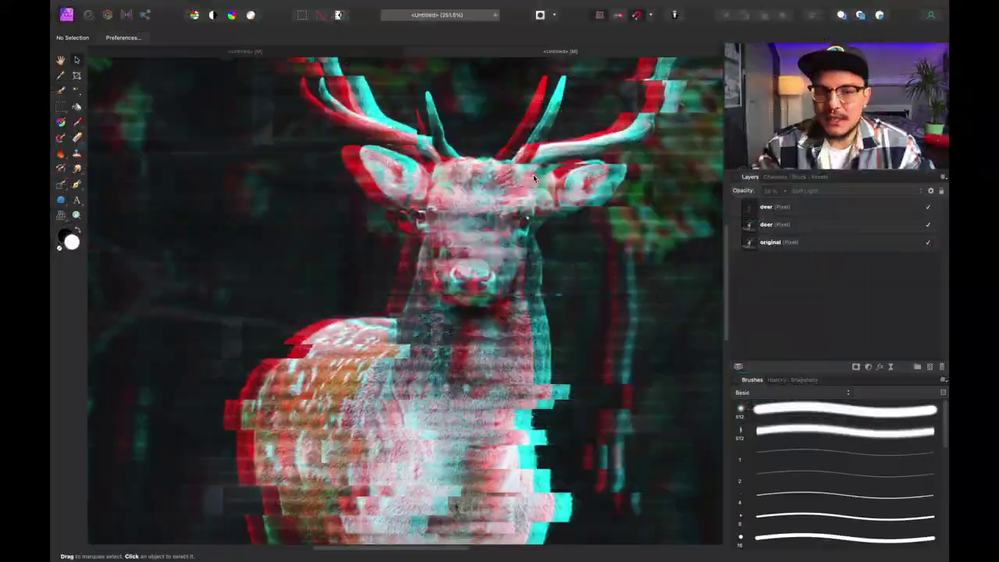
scroll(532, 174, down, 2)
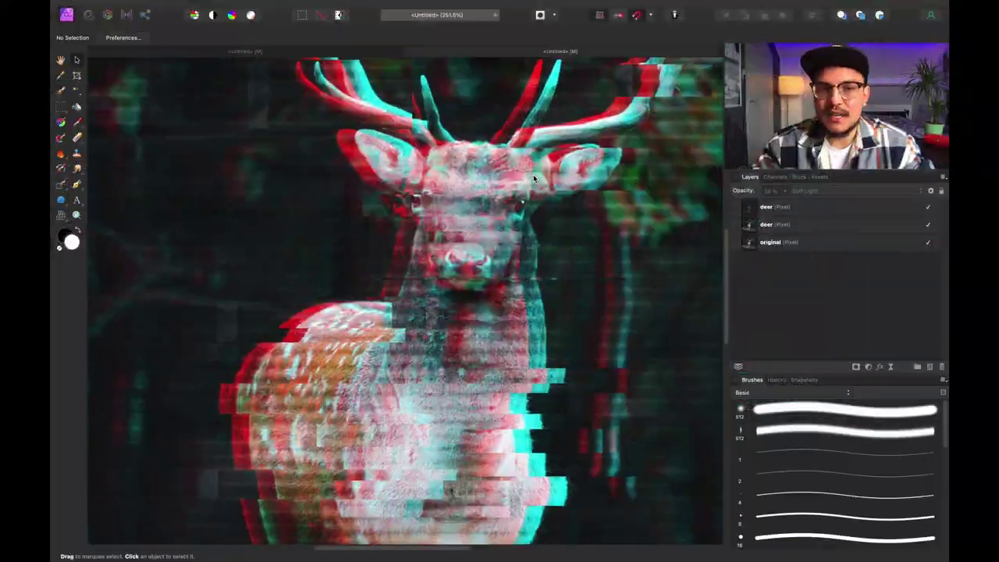
key(super+0)
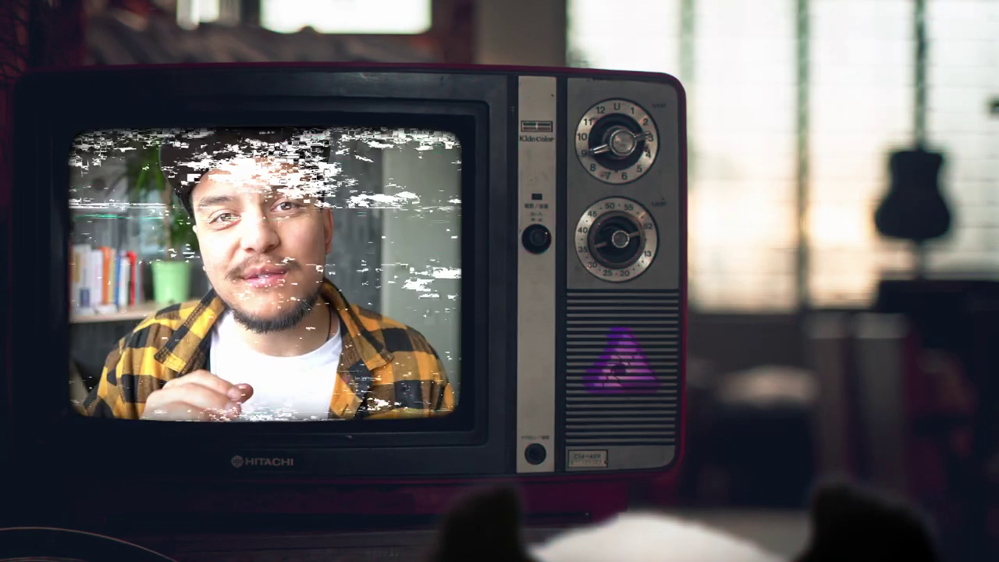